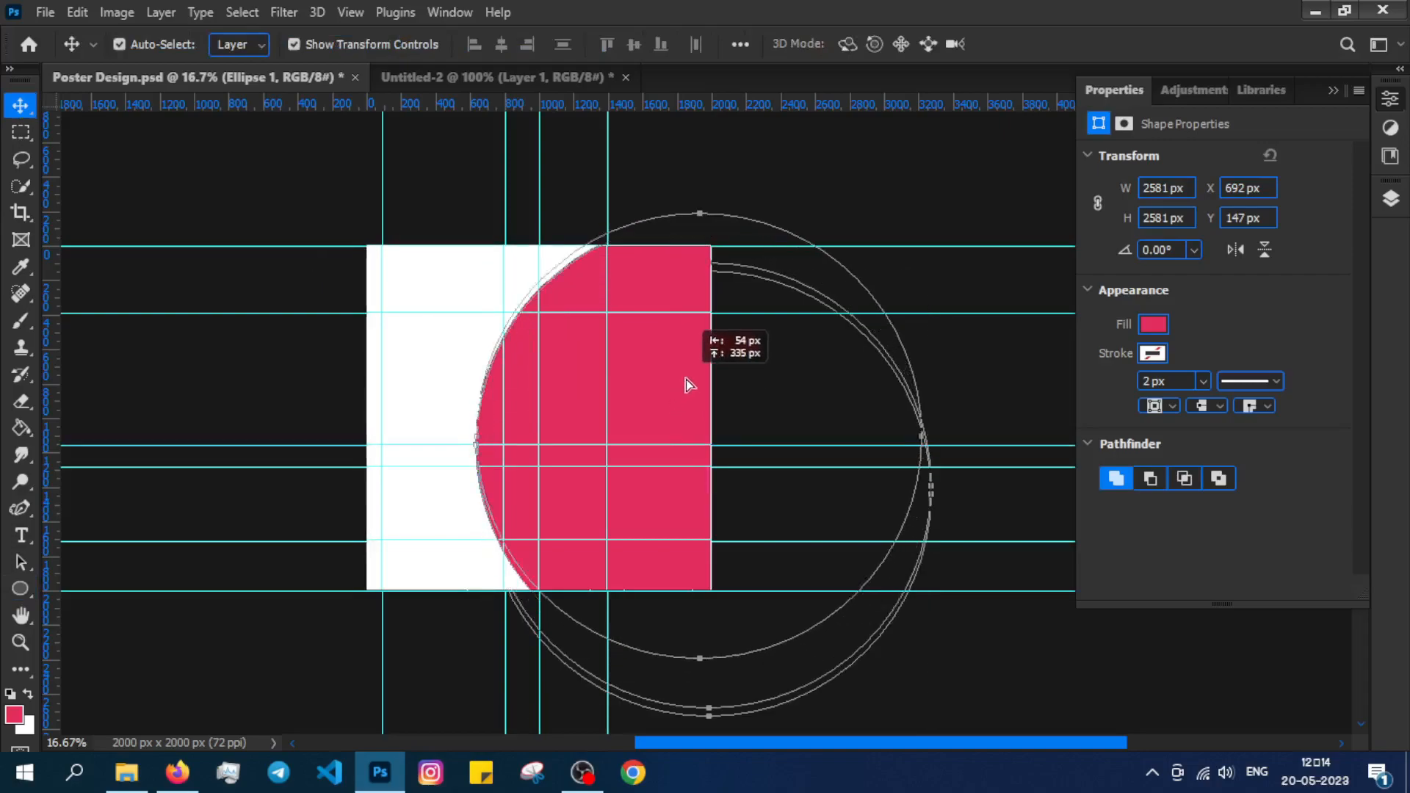
# Narrow Ellipse 1 slightly from its right side and move it about 96 px right.
pyautogui.click(1391, 201)
pyautogui.click(1271, 490)
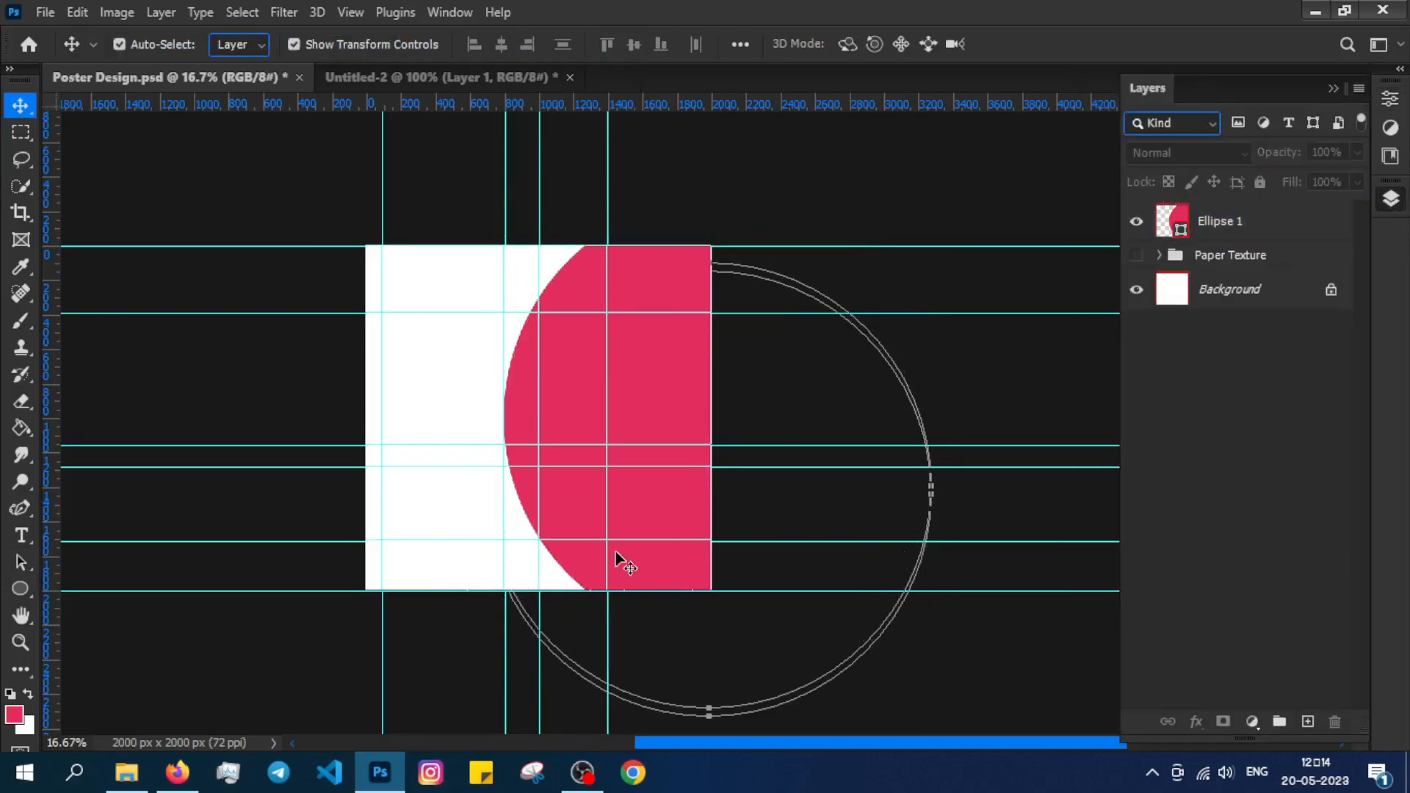
pyautogui.click(617, 562)
pyautogui.moveTo(950, 419); pyautogui.dragTo(942, 418)
pyautogui.press('Return')
pyautogui.moveTo(676, 390); pyautogui.dragTo(614, 389)
pyautogui.click(1199, 500)
# Change Ellipse 1's fill from pink to black in the Properties panel.
pyautogui.hotkey('ctrl', '+')
pyautogui.rightClick(1249, 220)
pyautogui.click(1243, 217)
pyautogui.click(1143, 327)
pyautogui.click(1311, 434)
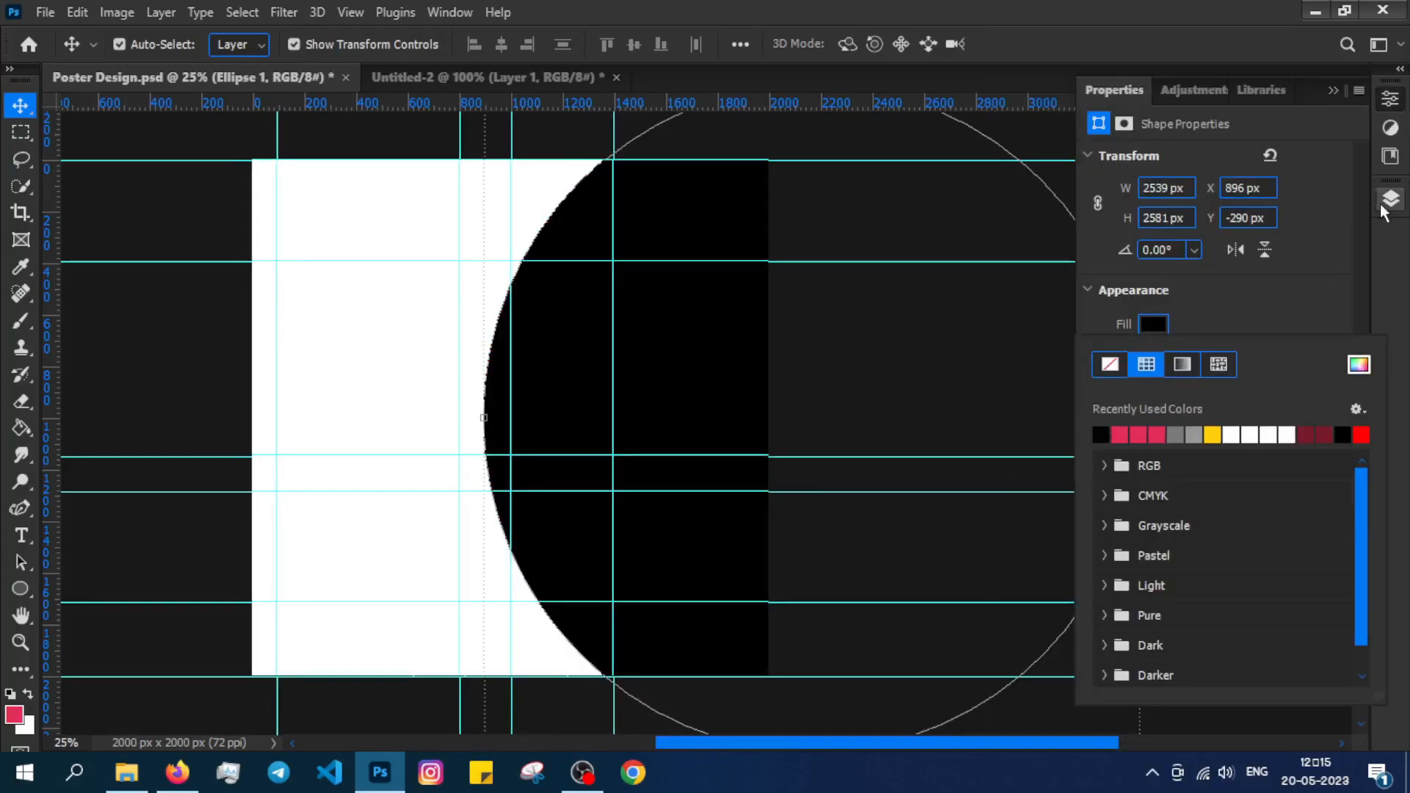
pyautogui.click(1388, 202)
pyautogui.click(1171, 421)
pyautogui.moveTo(576, 319); pyautogui.dragTo(673, 327)
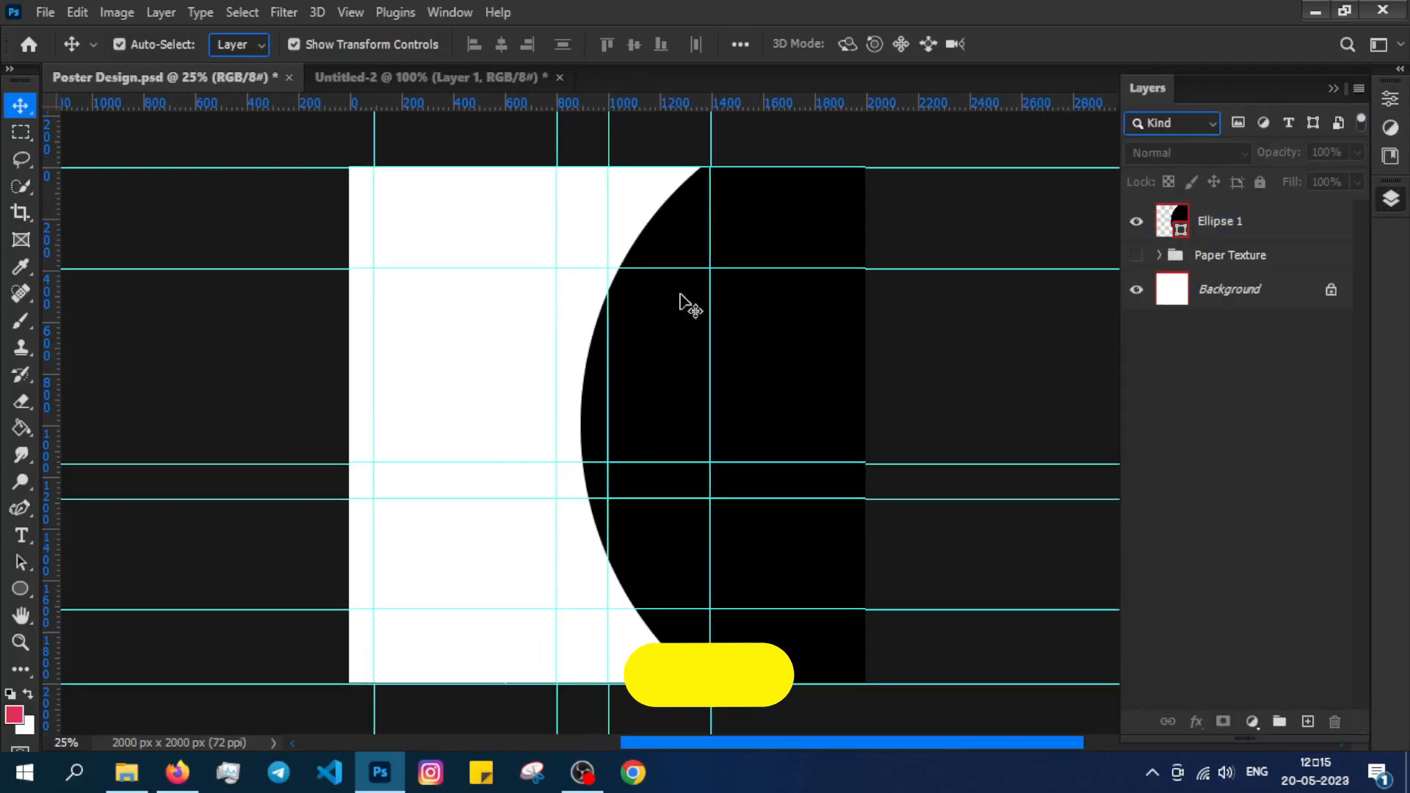
# Draw a rectangle on the poster's upper left with 150 px rounded corners and shift it slightly right.
pyautogui.moveTo(20, 588); pyautogui.dragTo(81, 589)
pyautogui.moveTo(377, 276); pyautogui.dragTo(630, 462)
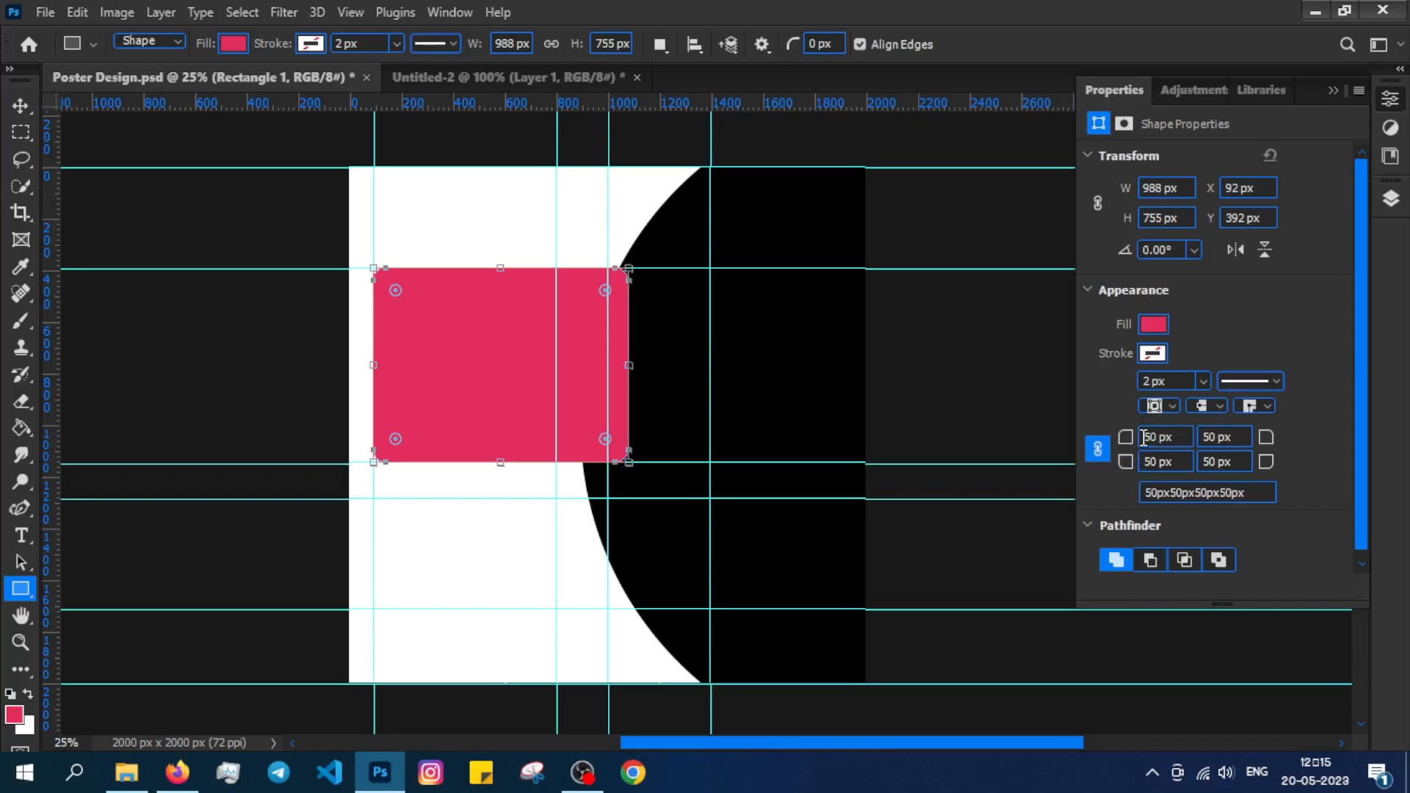
pyautogui.press('Return')
pyautogui.press('F7')
pyautogui.press('v')
pyautogui.moveTo(432, 346)
pyautogui.mouseDown()
pyautogui.moveTo(451, 347)
pyautogui.moveTo(433, 347)
pyautogui.mouseUp()
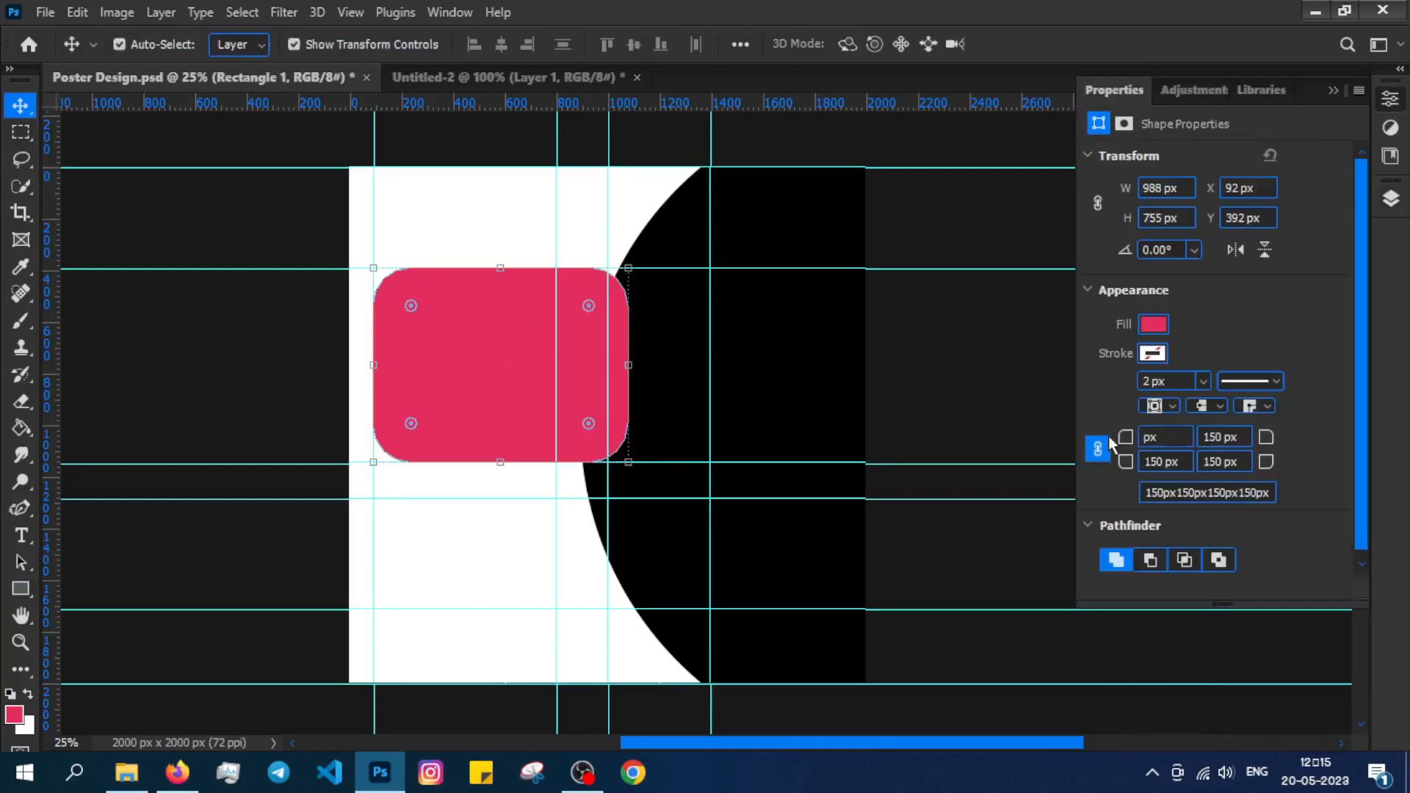
# Review the rounded box's blending mode options, leaving it at Normal.
pyautogui.click(1391, 199)
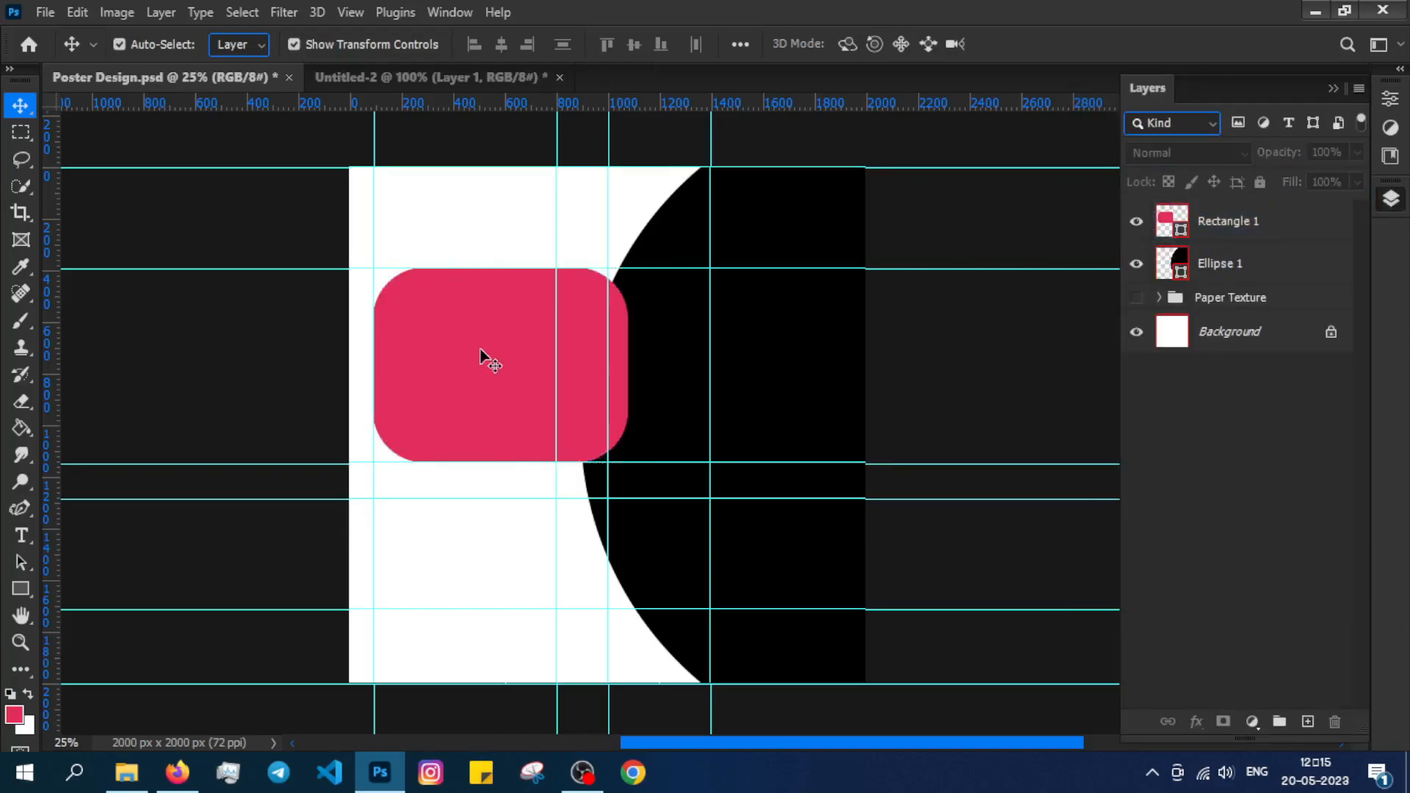
pyautogui.click(481, 349)
pyautogui.click(1204, 154)
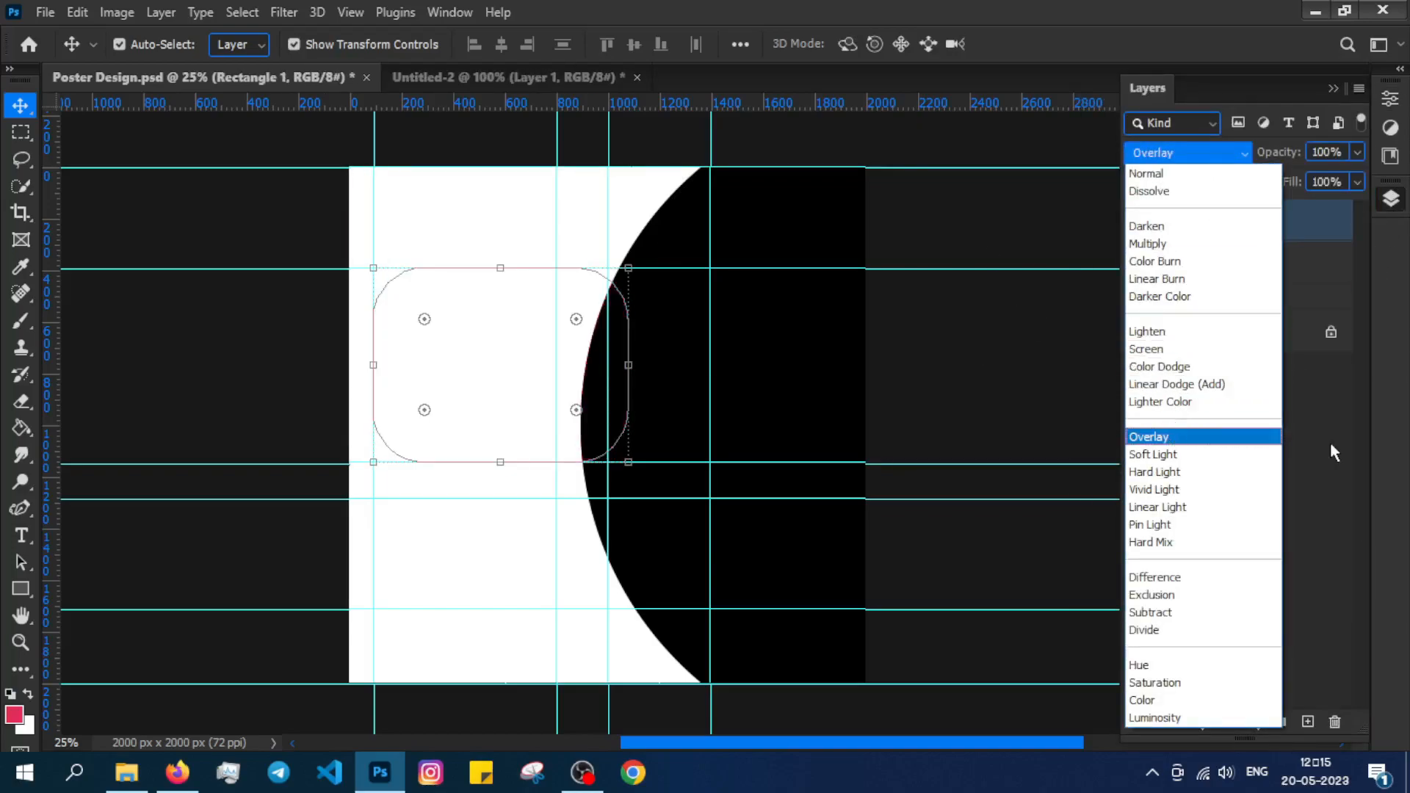
pyautogui.click(1333, 450)
# Duplicate the rounded box up and right and rotate the copy about 90 degrees.
pyautogui.keyDown('alt'); pyautogui.moveTo(506, 327); pyautogui.dragTo(614, 248); pyautogui.keyUp('alt')
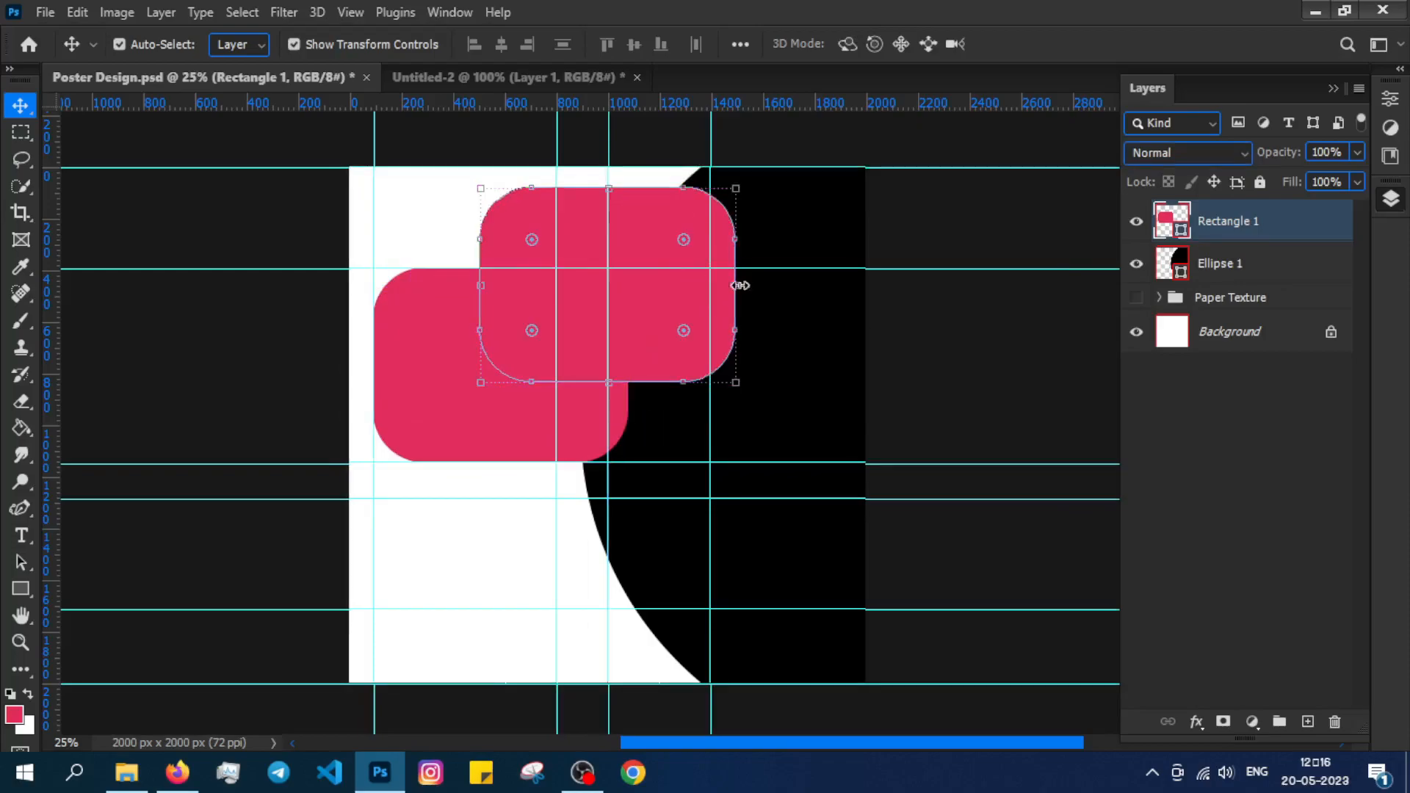
pyautogui.hotkey('ctrl', 't')
pyautogui.moveTo(735, 393); pyautogui.dragTo(531, 436)
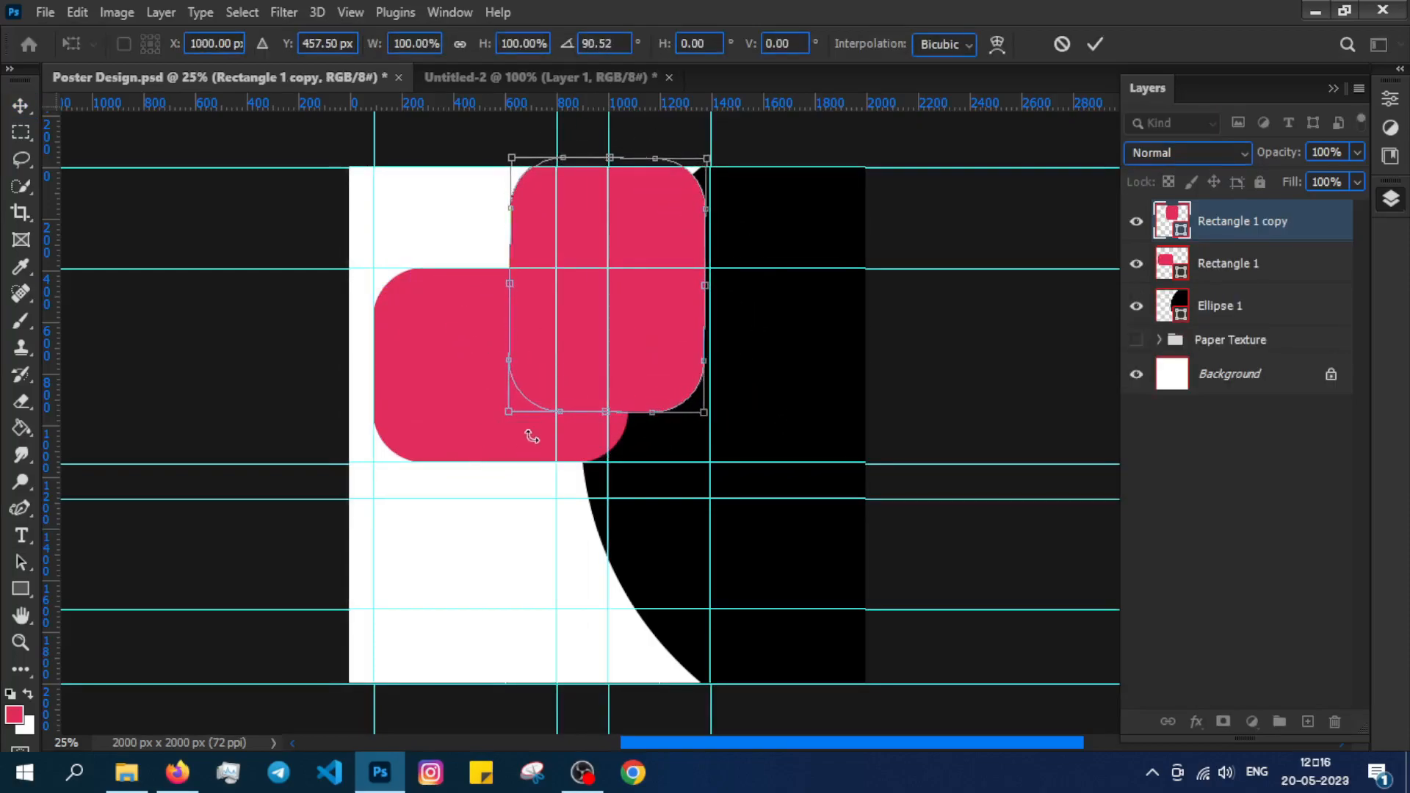
pyautogui.moveTo(639, 281); pyautogui.dragTo(659, 146)
# Scale the rotated copy to 75% and position it at the poster's top edge.
pyautogui.moveTo(412, 375); pyautogui.dragTo(418, 515)
pyautogui.moveTo(639, 365); pyautogui.dragTo(621, 327)
pyautogui.moveTo(712, 125); pyautogui.dragTo(632, 223)
pyautogui.moveTo(585, 320); pyautogui.dragTo(646, 329)
pyautogui.moveTo(693, 388); pyautogui.dragTo(721, 424)
pyautogui.moveTo(659, 368); pyautogui.dragTo(619, 326)
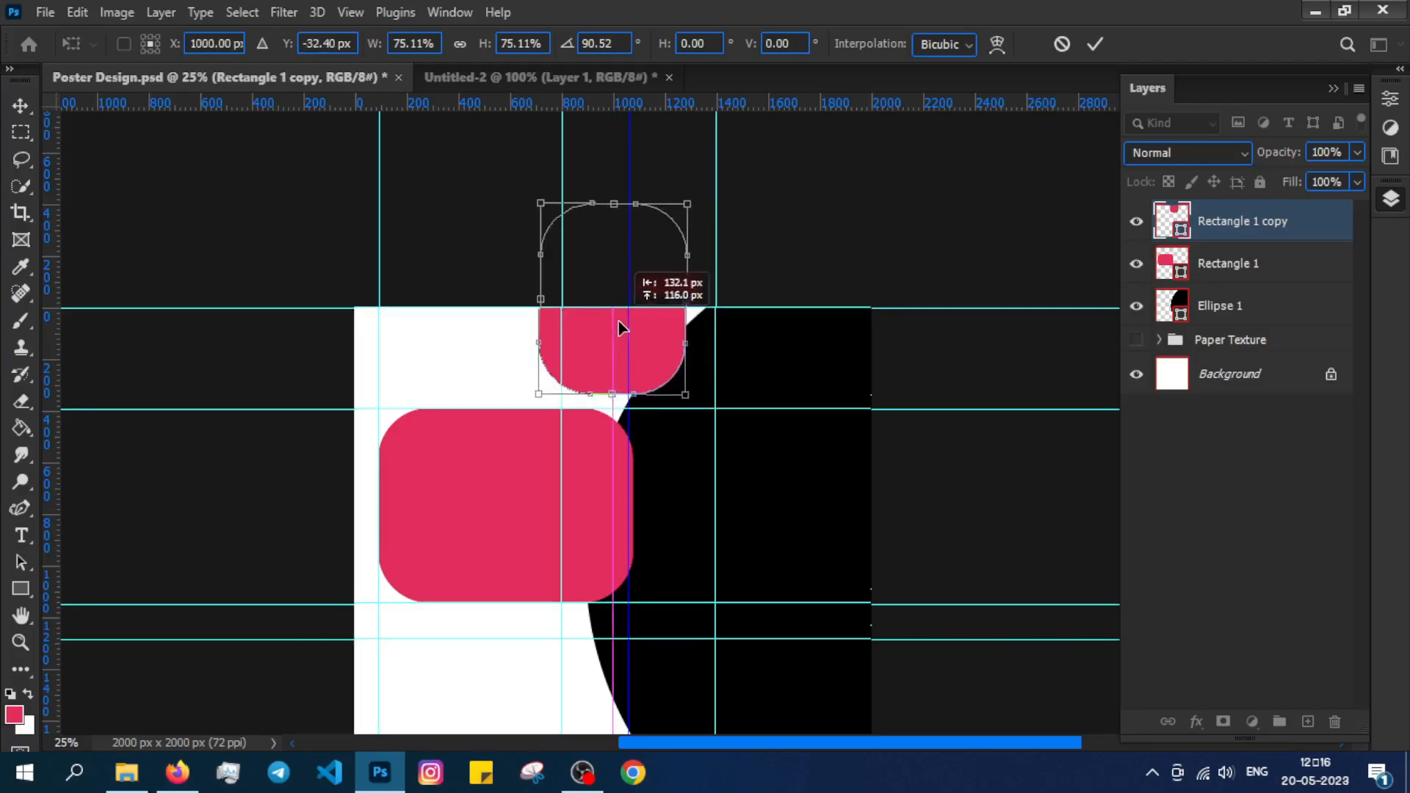
pyautogui.click(1389, 133)
pyautogui.click(1391, 198)
# Set the copy's corner radius to 150 px.
pyautogui.click(1250, 455)
pyautogui.click(1253, 224)
pyautogui.click(1391, 98)
pyautogui.write('150')
pyautogui.press('Return')
# Drag gear.png from Explorer into the poster and shrink it below the pink box.
pyautogui.click(1390, 198)
pyautogui.click(1278, 522)
pyautogui.moveTo(607, 439); pyautogui.dragTo(608, 257)
pyautogui.click(140, 770)
pyautogui.doubleClick(259, 165)
pyautogui.click(814, 50)
pyautogui.moveTo(261, 162); pyautogui.dragTo(608, 357)
pyautogui.moveTo(661, 409); pyautogui.dragTo(416, 451)
# Add a 102 pt 'Great Solutions' heading beside the gear and resize it.
pyautogui.click(1187, 570)
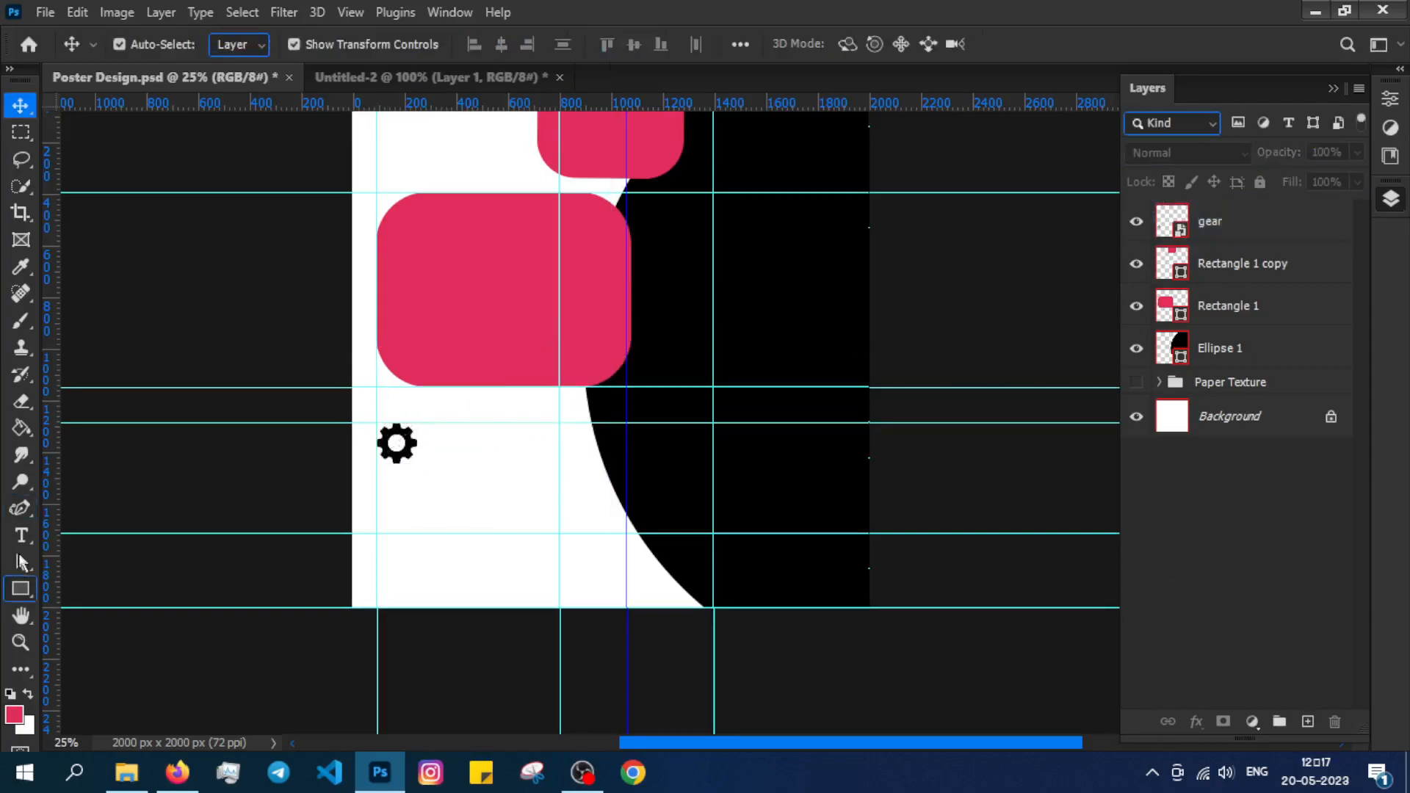
pyautogui.click(21, 535)
pyautogui.click(455, 474)
pyautogui.moveTo(485, 44); pyautogui.dragTo(432, 37)
pyautogui.write('GREAT')
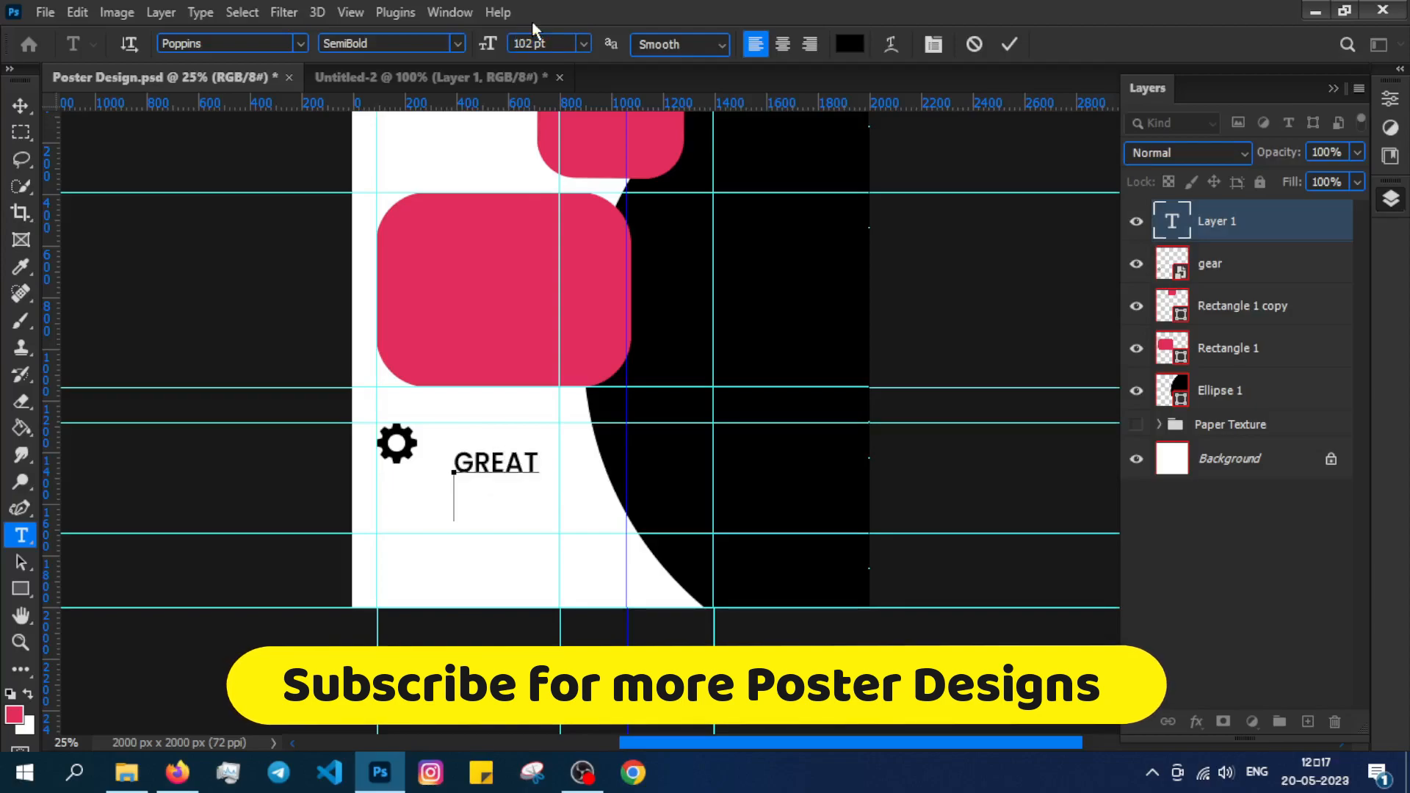
pyautogui.click(20, 105)
pyautogui.moveTo(528, 503); pyautogui.dragTo(459, 453)
pyautogui.hotkey('ctrl', 't')
pyautogui.click(512, 504)
# Add a lorem ipsum paragraph below the heading, aligned to the left guide.
pyautogui.click(1259, 582)
pyautogui.press('t')
pyautogui.click(402, 500)
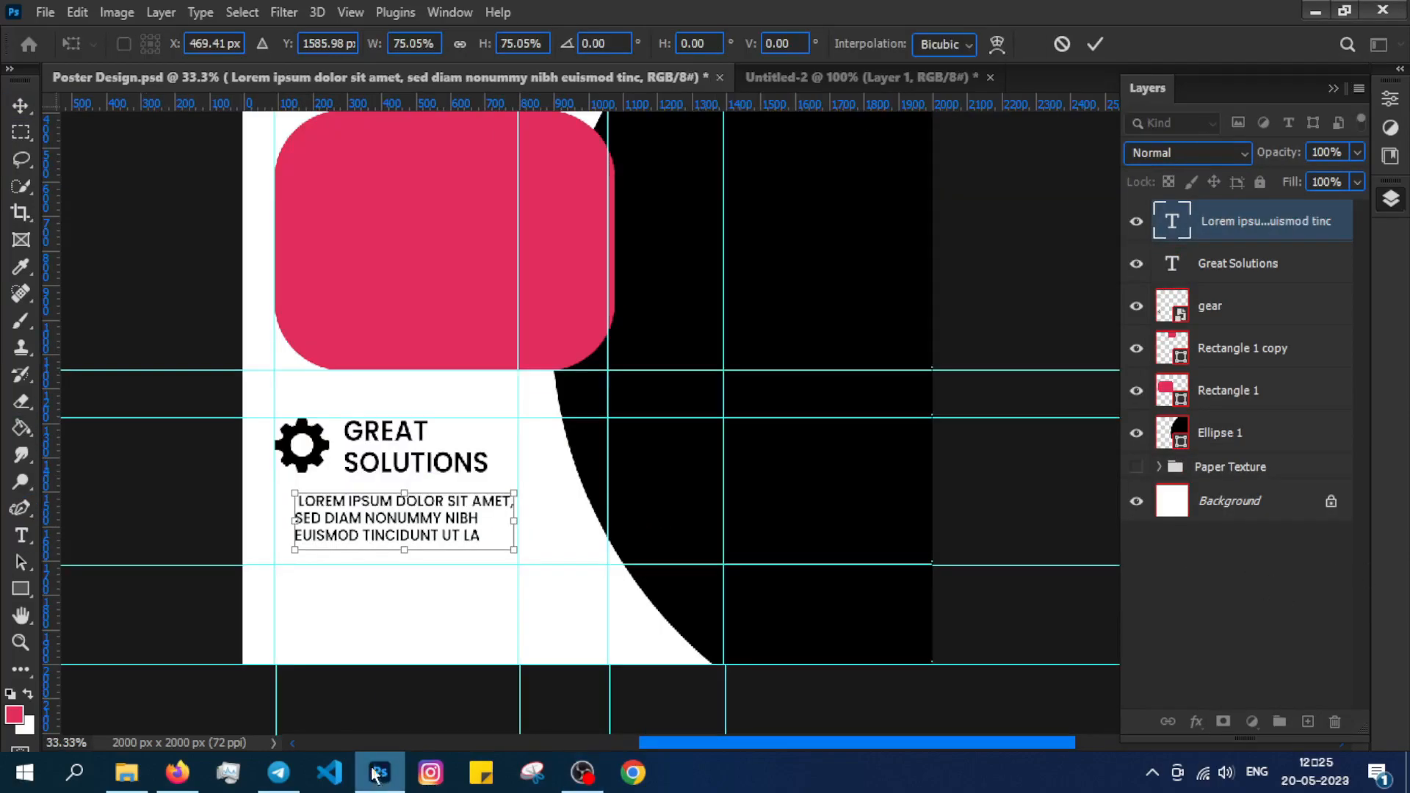
pyautogui.hotkey('ctrl', '+')
pyautogui.moveTo(478, 482); pyautogui.dragTo(623, 438)
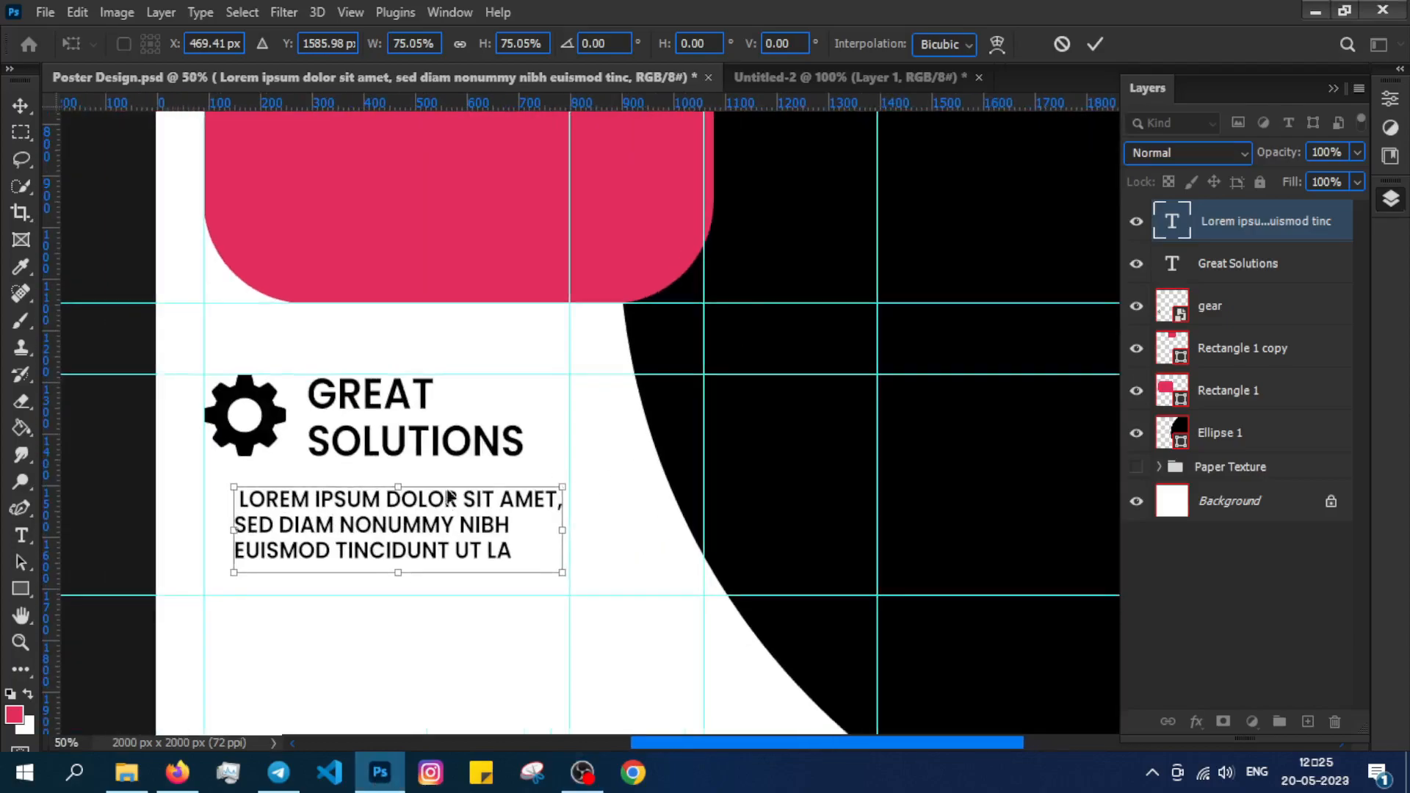
pyautogui.click(20, 108)
pyautogui.moveTo(391, 535); pyautogui.dragTo(362, 515)
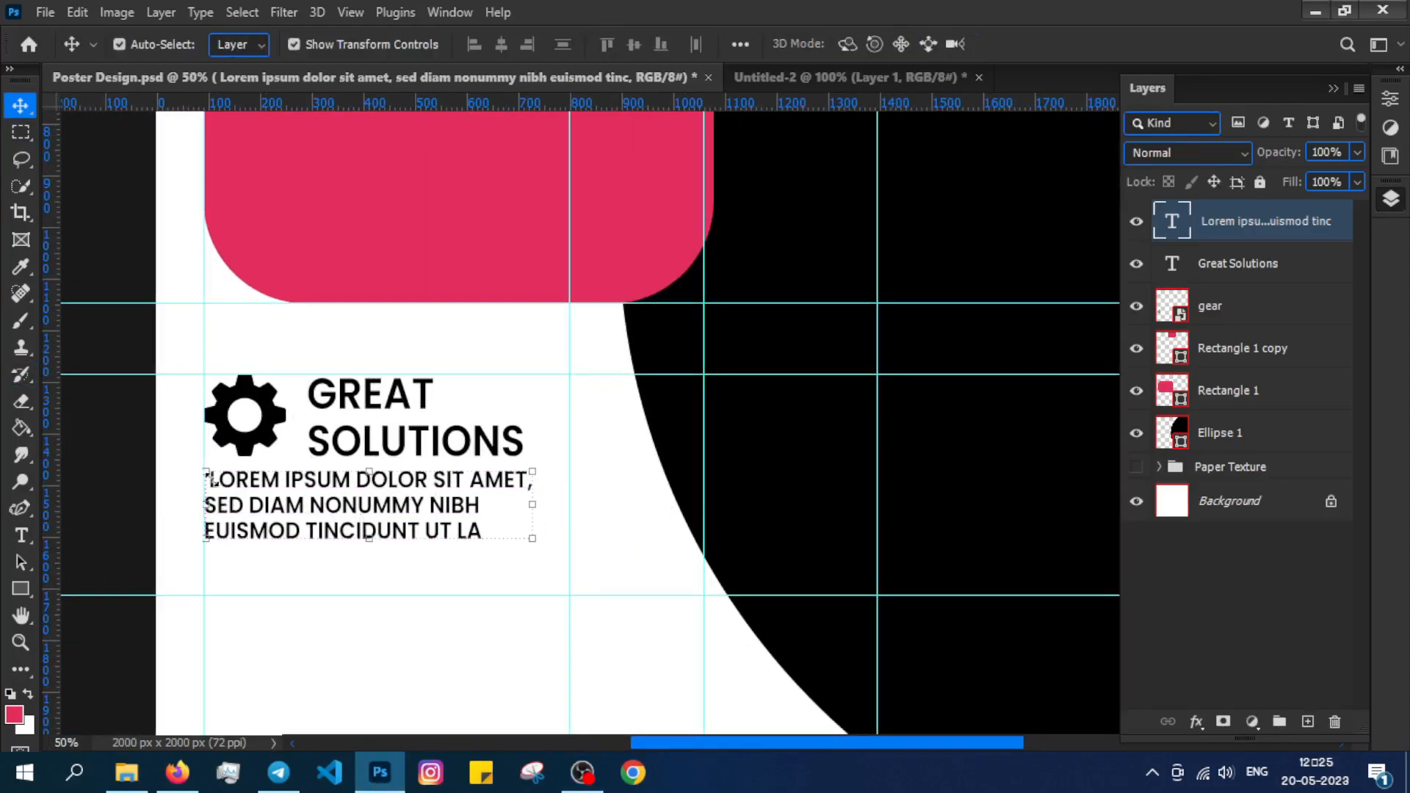
# Remove the leading space before LOREM in the paragraph.
pyautogui.doubleClick(213, 485)
pyautogui.click(213, 485)
pyautogui.press('BackSpace')
pyautogui.click(1226, 619)
pyautogui.click(433, 503)
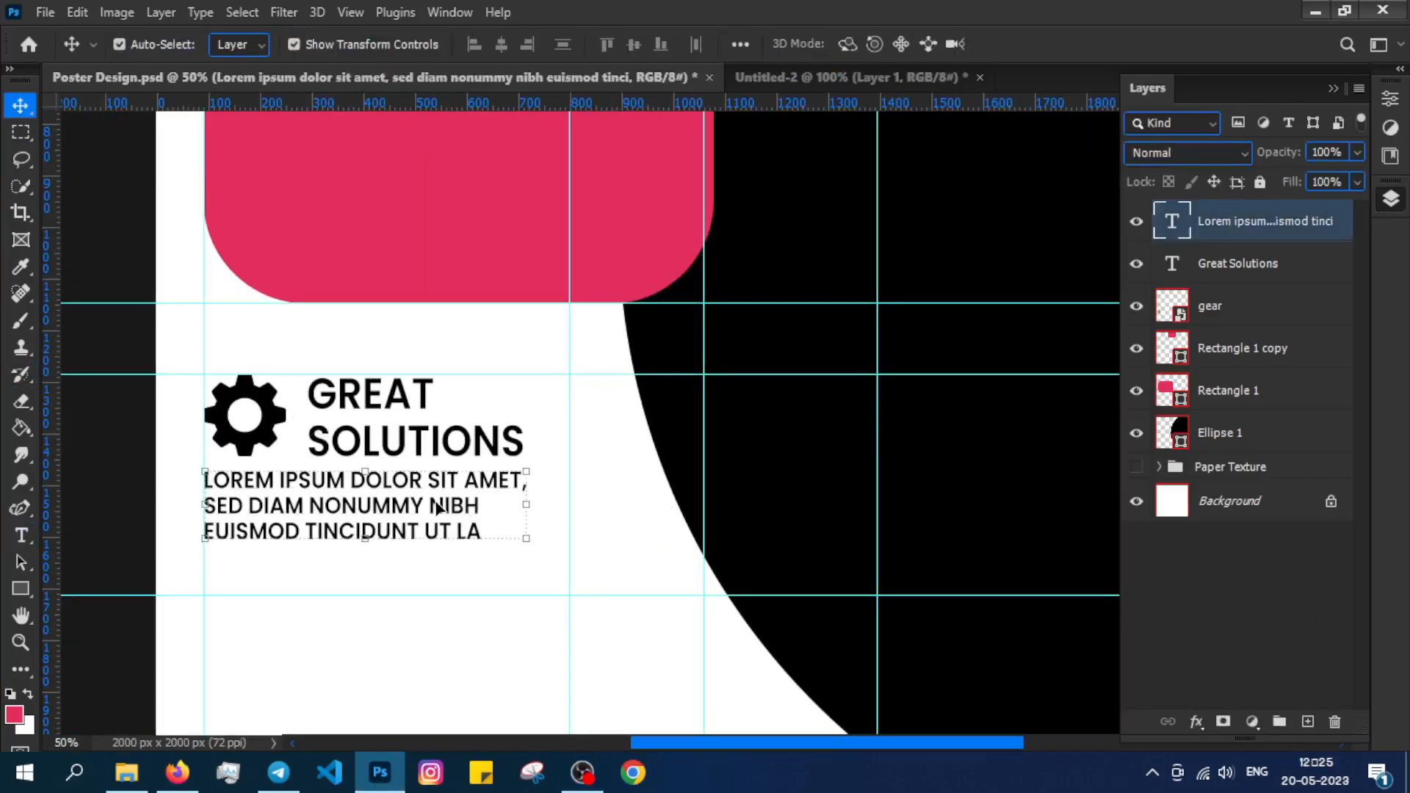
pyautogui.click(1212, 588)
pyautogui.moveTo(551, 458); pyautogui.dragTo(558, 304)
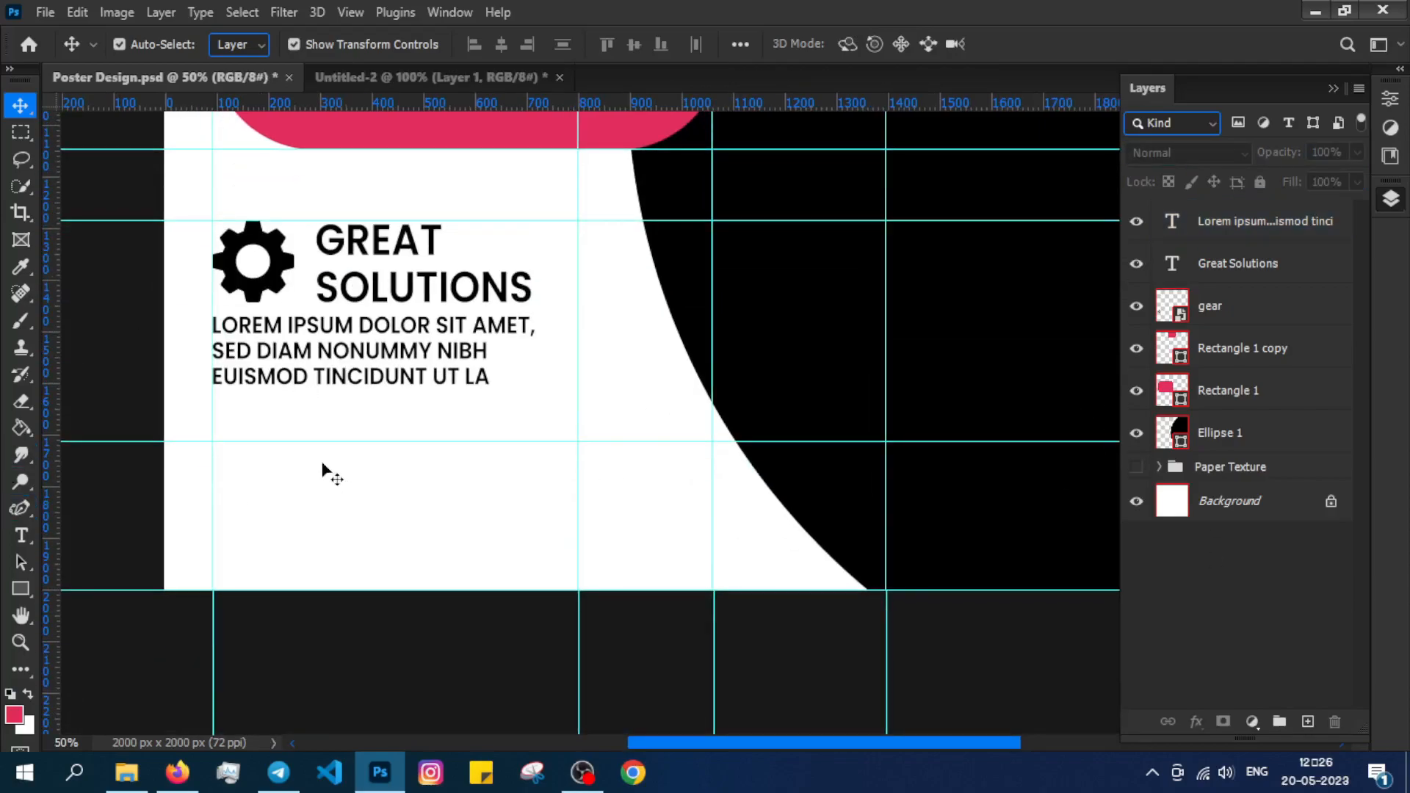
# Nudge the horizontal guide up and type the CALL US phone line below the paragraph.
pyautogui.moveTo(336, 440); pyautogui.dragTo(236, 417)
pyautogui.press('t')
pyautogui.click(249, 441)
pyautogui.click(493, 44)
pyautogui.press('Return')
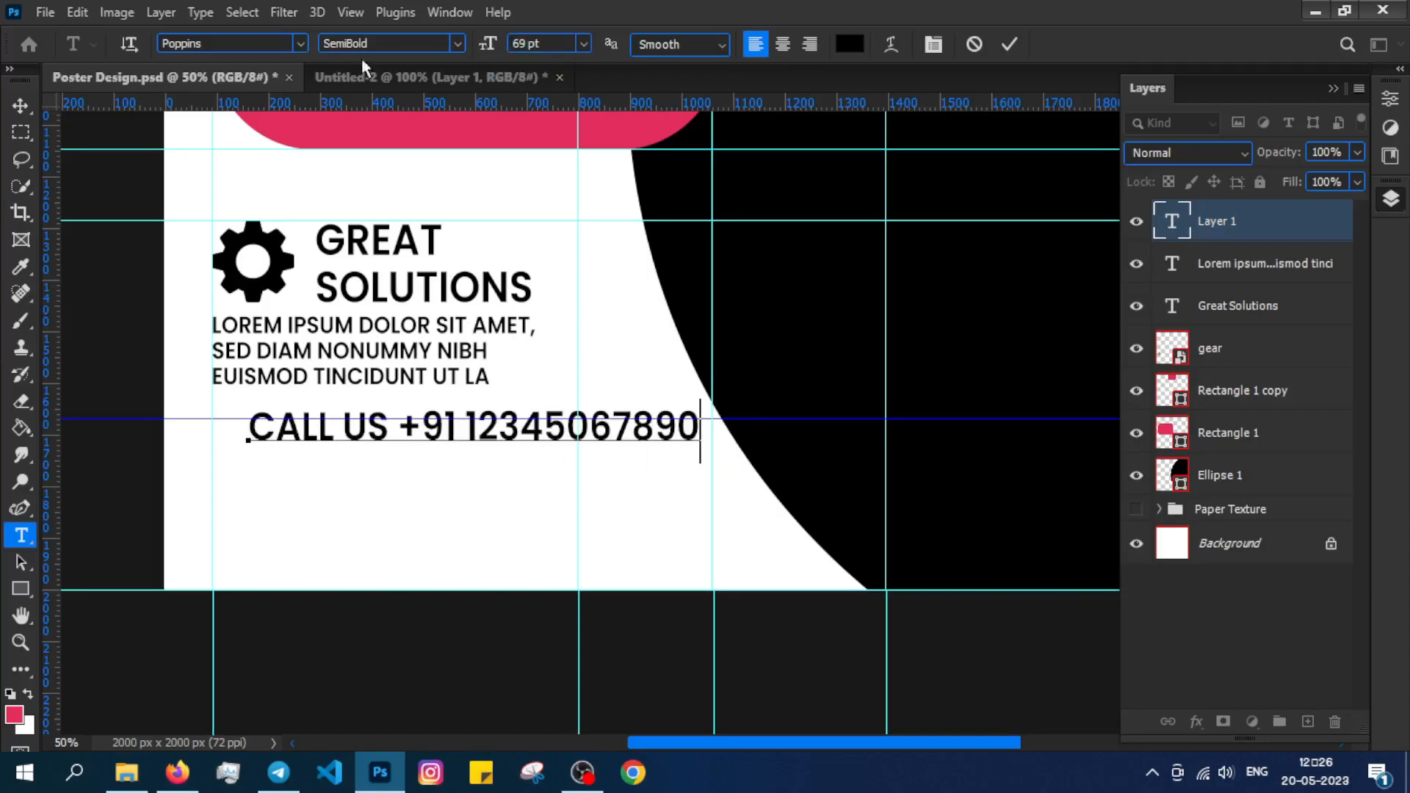
# Shrink the phone line, align it to the left guide, and add a colon to it.
pyautogui.moveTo(681, 426); pyautogui.dragTo(591, 91)
pyautogui.click(457, 44)
pyautogui.click(492, 44)
pyautogui.moveTo(485, 44); pyautogui.dragTo(467, 47)
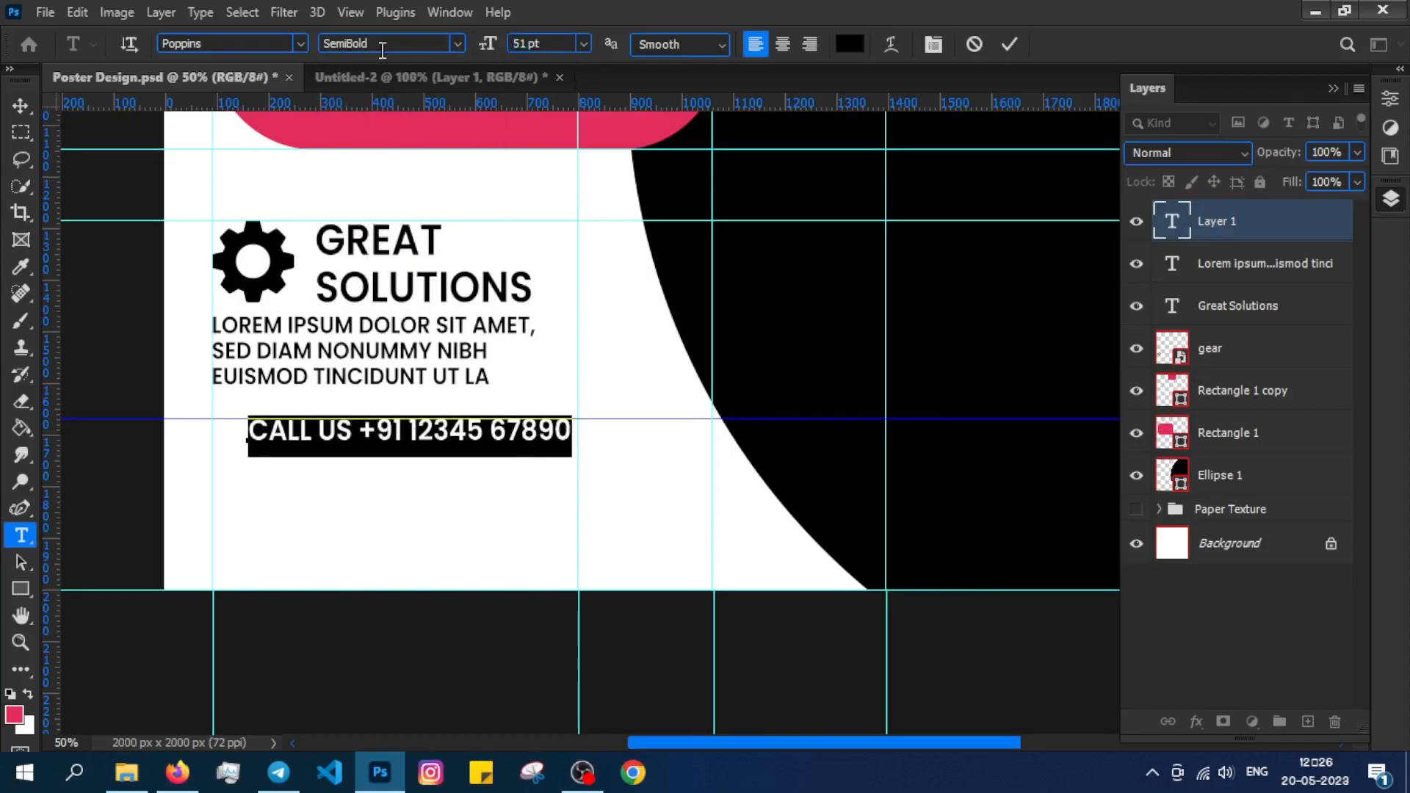
pyautogui.click(21, 105)
pyautogui.moveTo(354, 426); pyautogui.dragTo(317, 430)
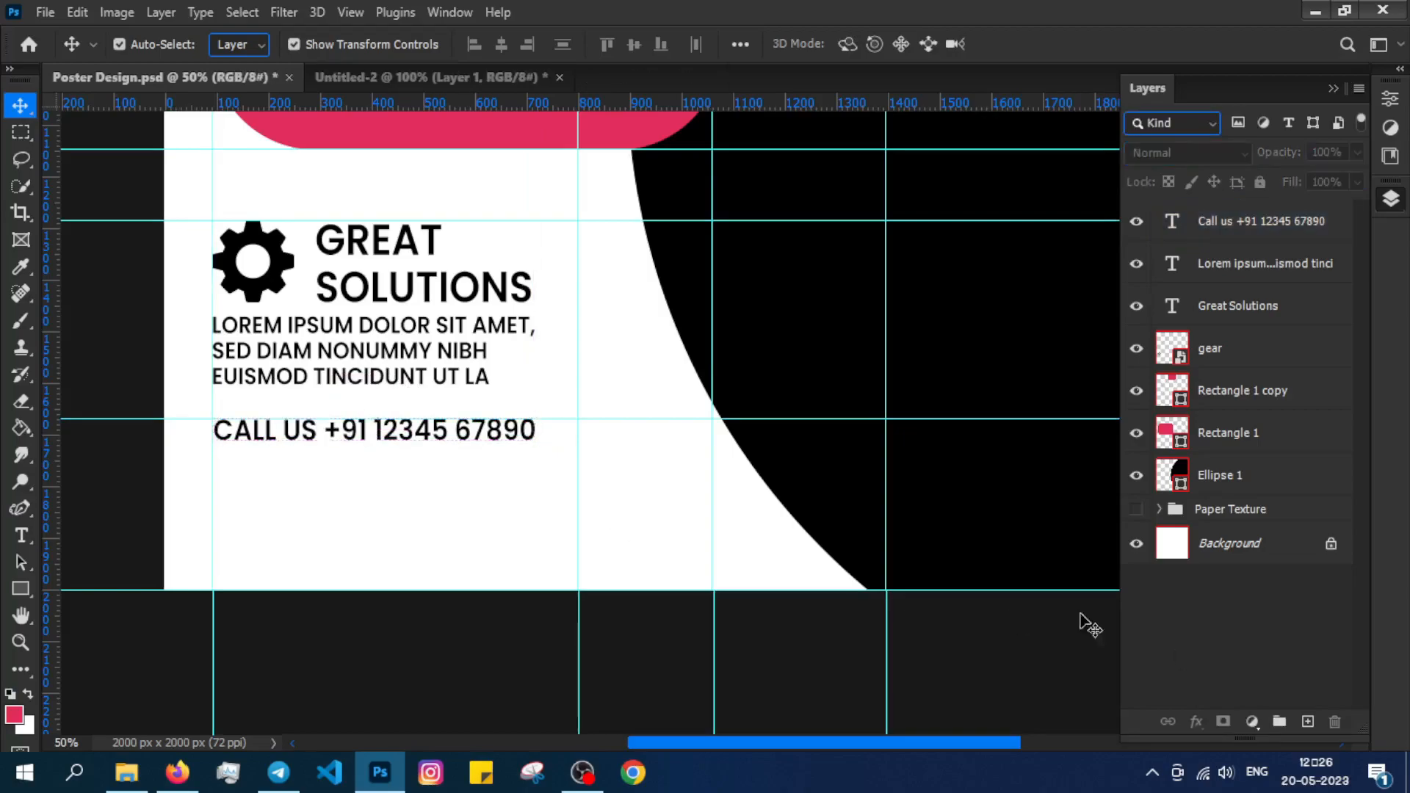
pyautogui.doubleClick(316, 432)
pyautogui.write(':')
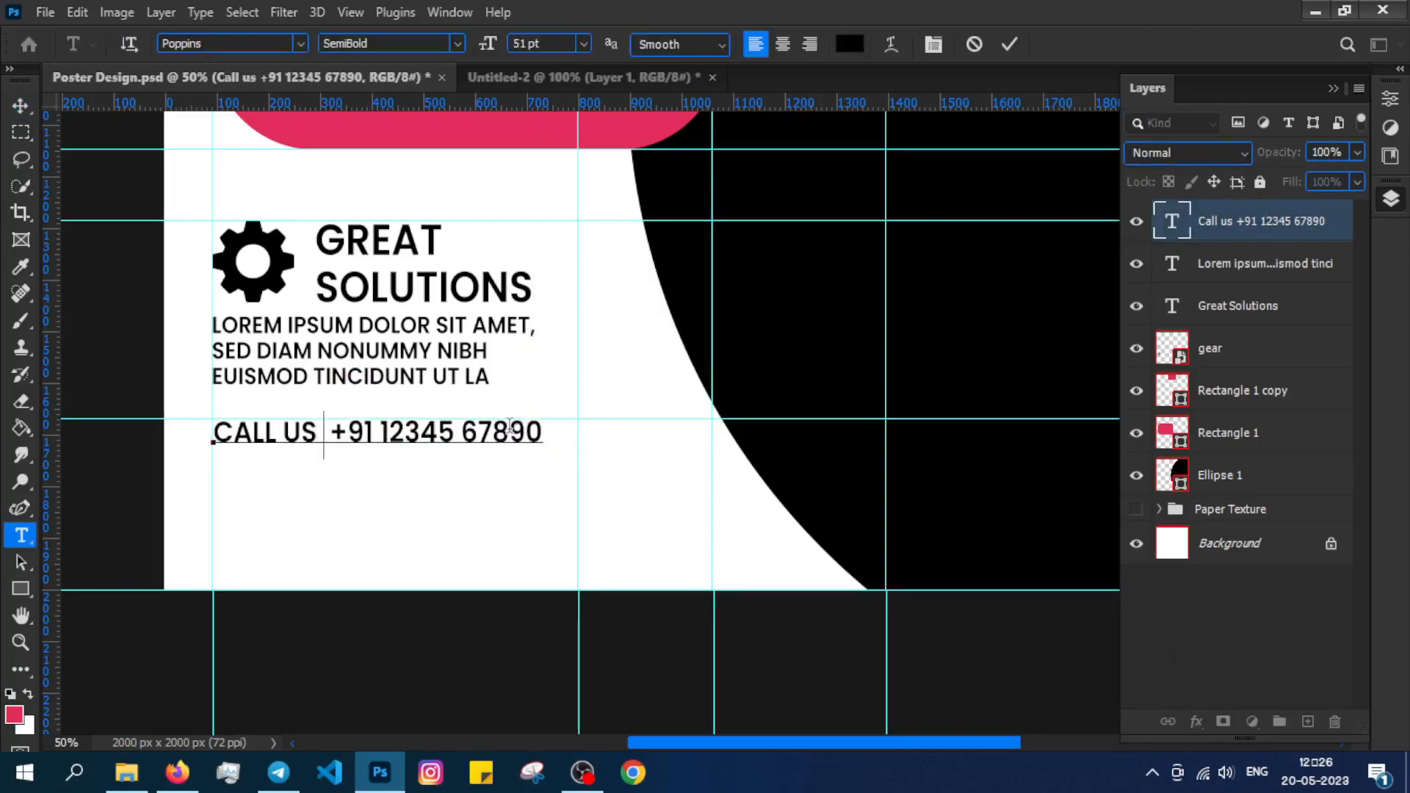
pyautogui.click(1178, 617)
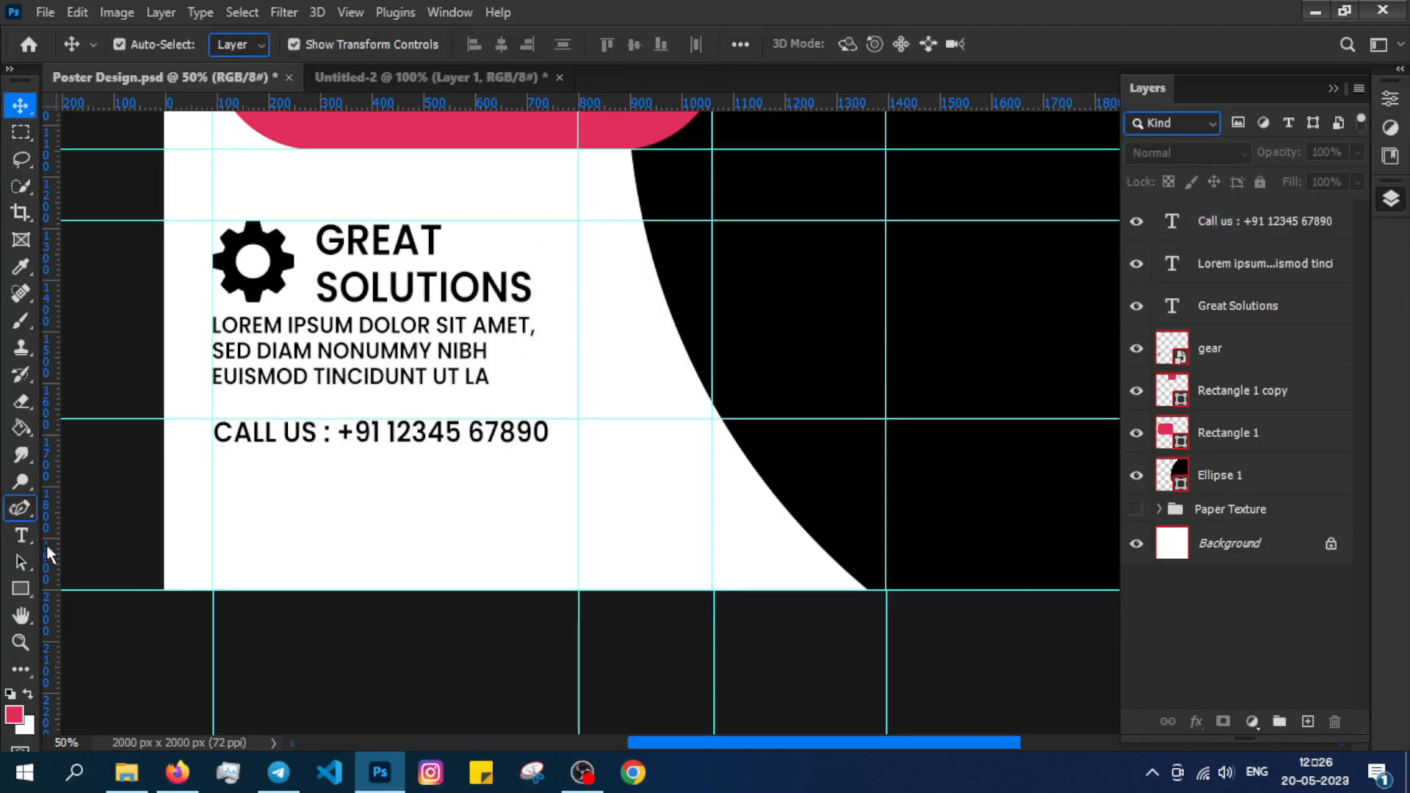
pyautogui.press('t')
pyautogui.click(254, 489)
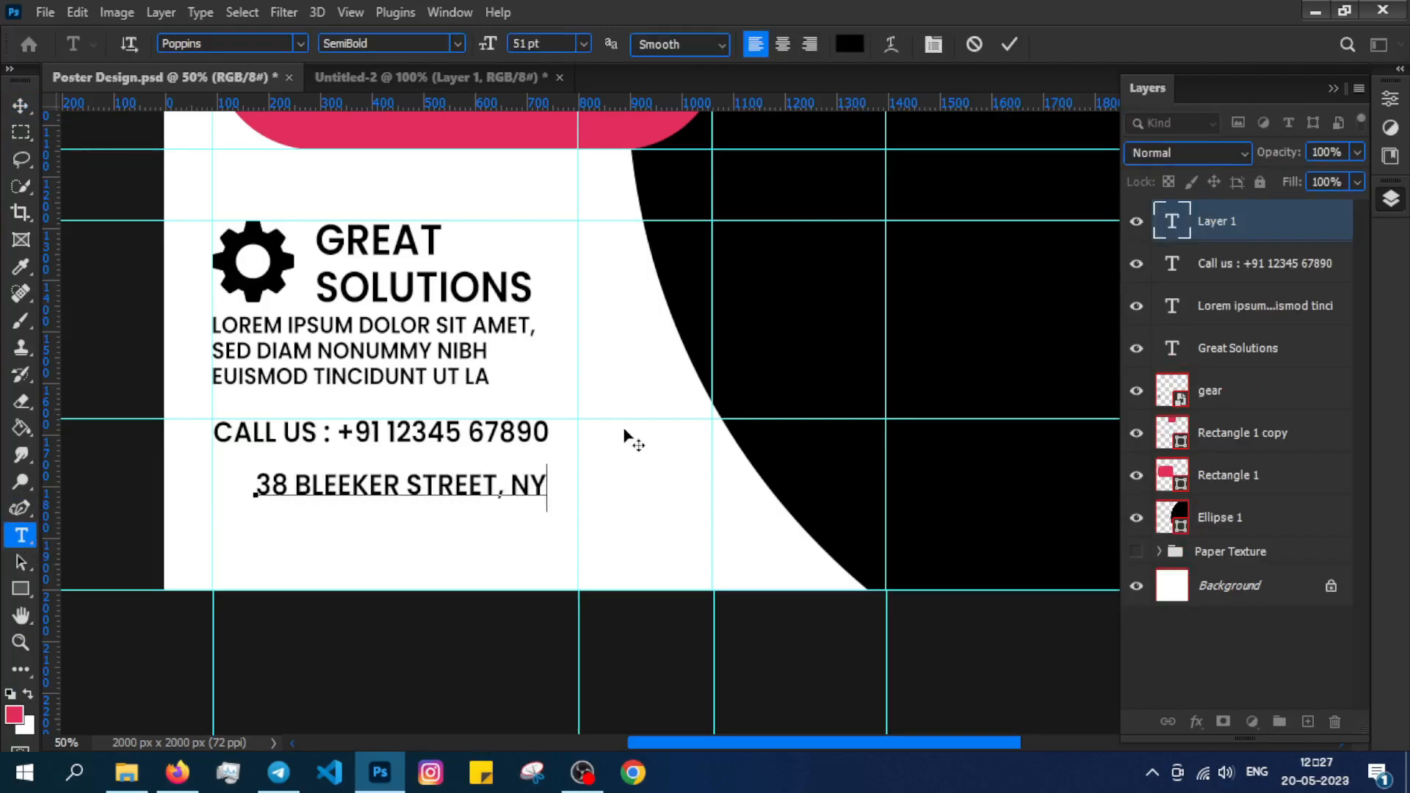
pyautogui.hotkey('ctrl', 'Return')
pyautogui.moveTo(487, 44); pyautogui.dragTo(476, 46)
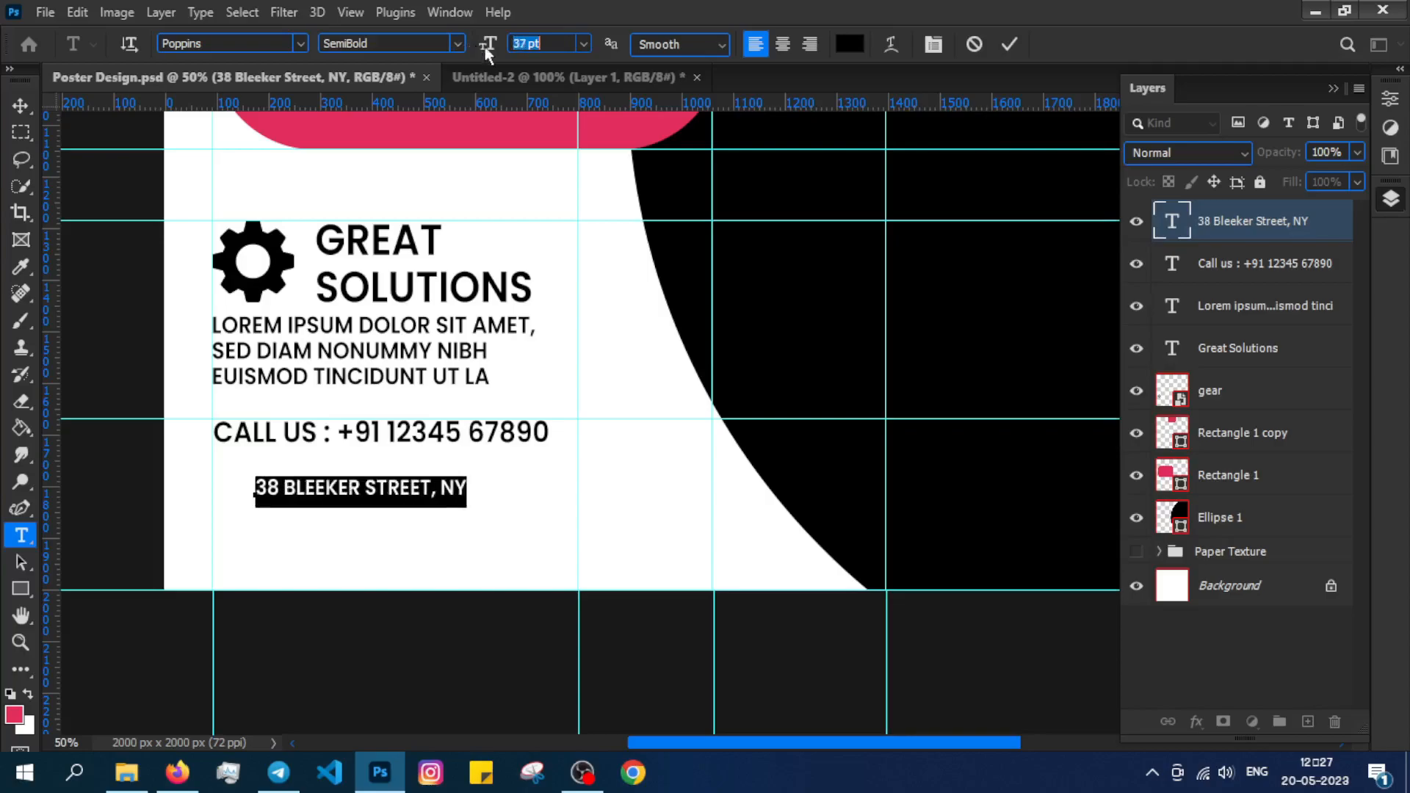
pyautogui.click(458, 44)
pyautogui.click(397, 197)
pyautogui.click(1220, 651)
# Move the address text up just under the phone line.
pyautogui.press('v')
pyautogui.moveTo(376, 490); pyautogui.dragTo(334, 467)
pyautogui.hotkey('shift', 'Up')
pyautogui.hotkey('shift', 'Up')
pyautogui.click(784, 603)
pyautogui.hotkey('ctrl', '-')
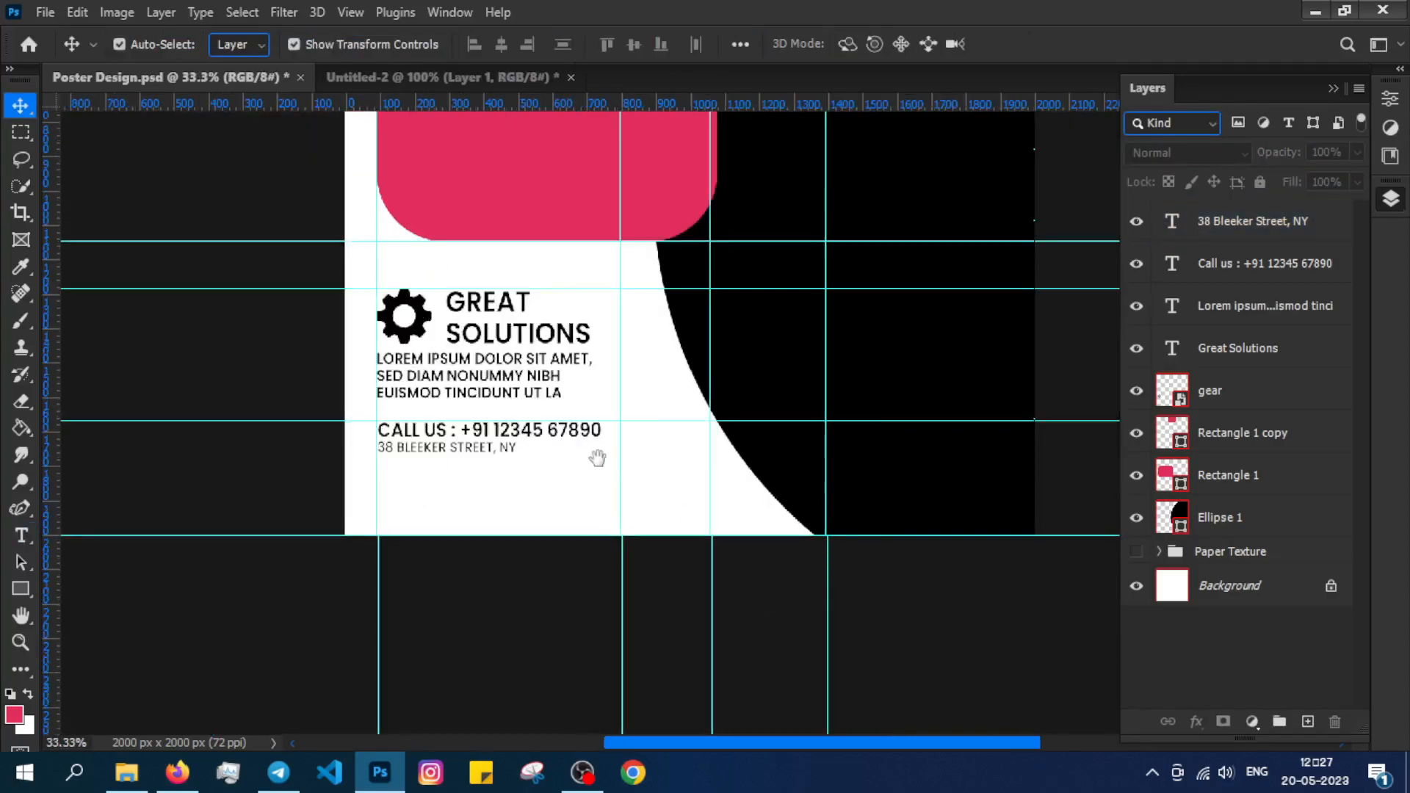
pyautogui.moveTo(561, 383); pyautogui.dragTo(422, 507)
# Type BUSINESS PROJECT in 157 pt SemiBold and move it down into the pink box.
pyautogui.moveTo(439, 352); pyautogui.dragTo(449, 537)
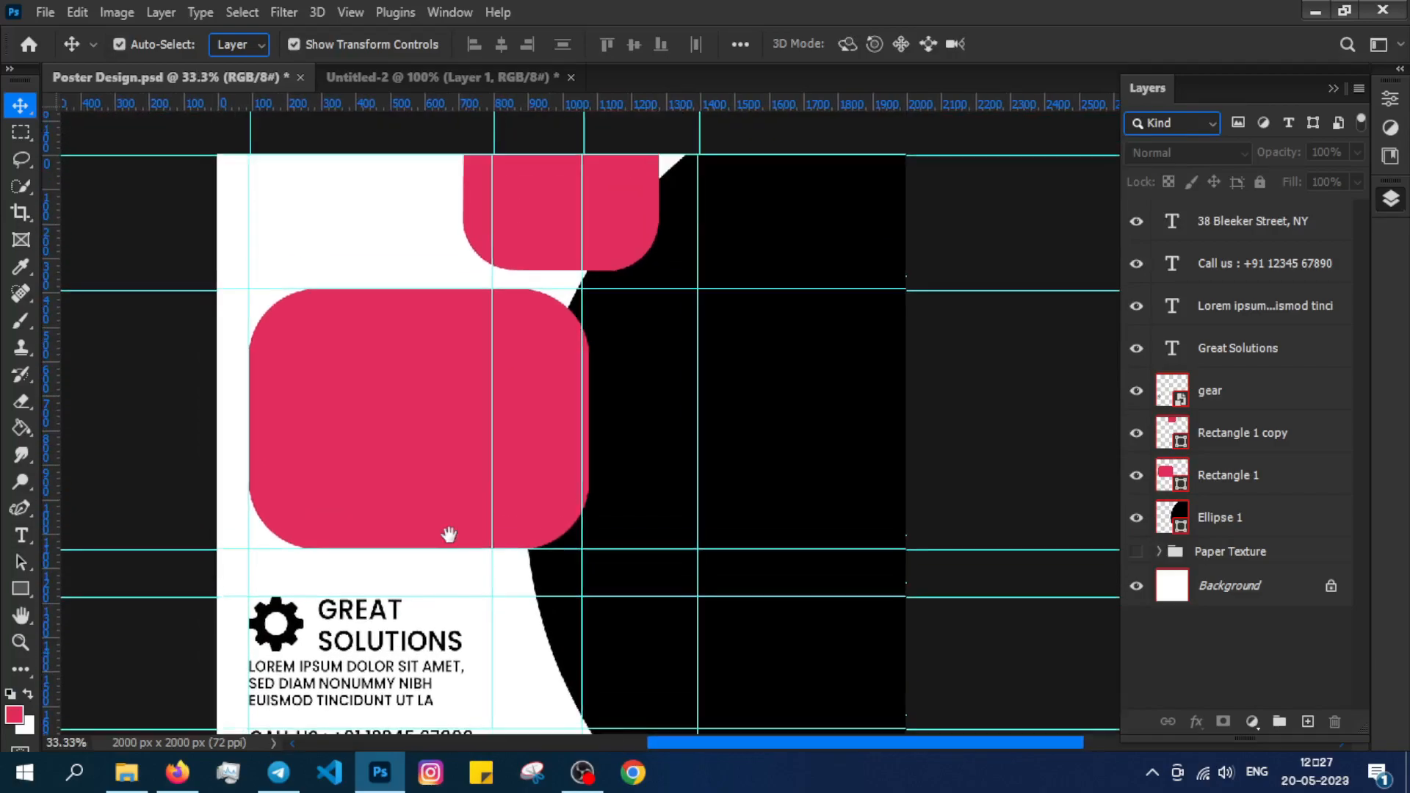
pyautogui.click(327, 425)
pyautogui.press('Escape')
pyautogui.click(309, 218)
pyautogui.moveTo(495, 45); pyautogui.dragTo(592, 47)
pyautogui.click(457, 45)
pyautogui.click(409, 234)
pyautogui.write('BUSINES')
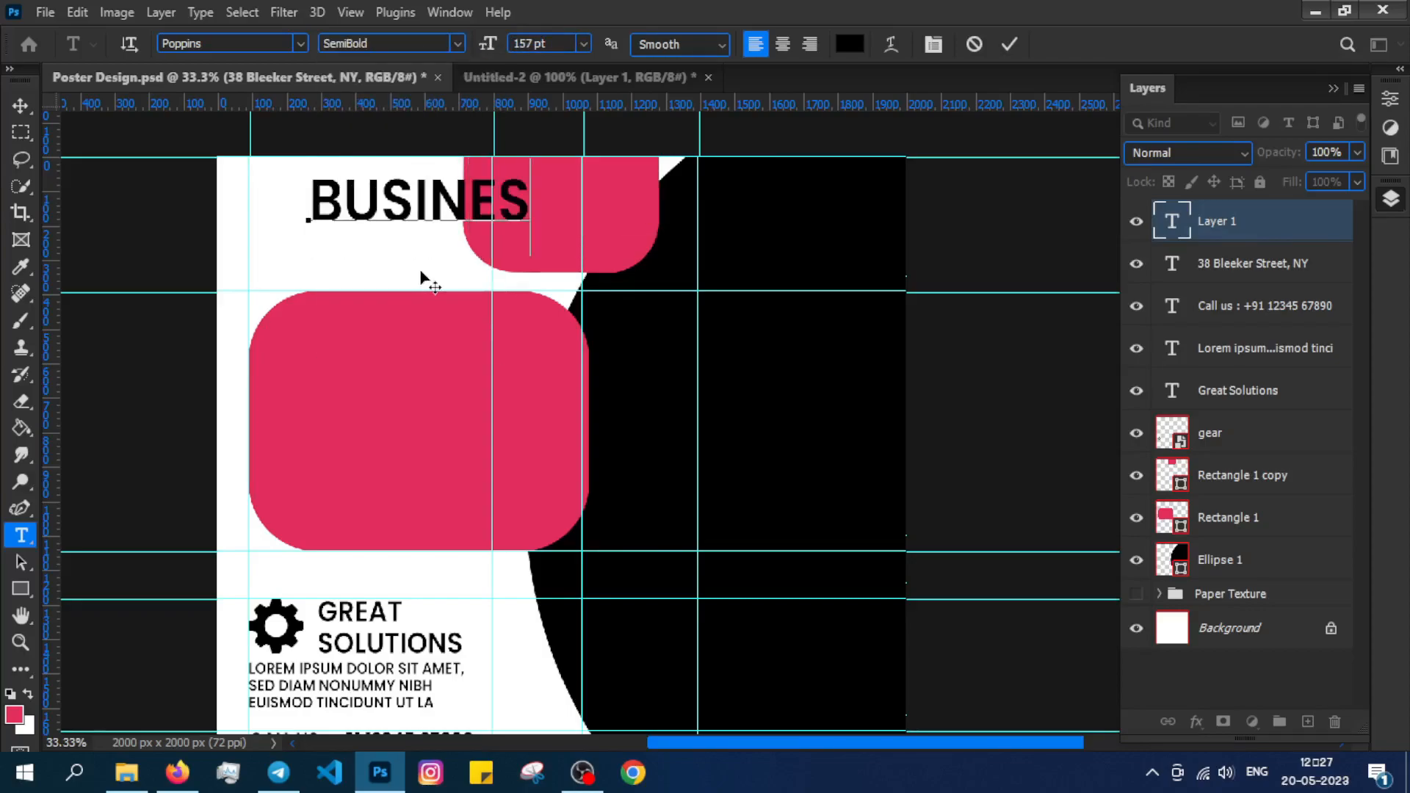
pyautogui.click(19, 107)
pyautogui.moveTo(399, 212); pyautogui.dragTo(381, 440)
pyautogui.click(972, 726)
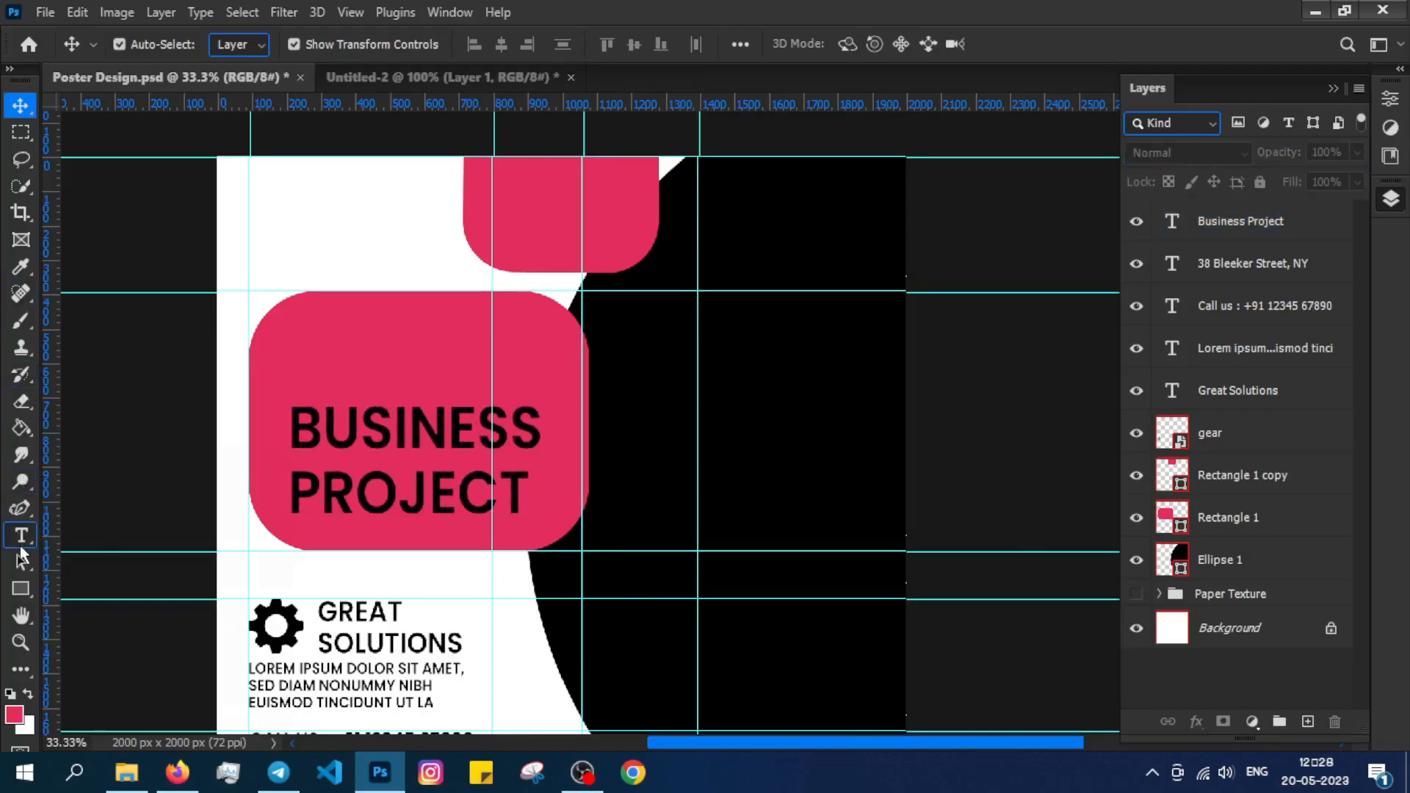
# Add GROW YOUR in Light weight and scale it to fit above the heading.
pyautogui.click(21, 536)
pyautogui.click(292, 215)
pyautogui.click(457, 44)
pyautogui.click(388, 172)
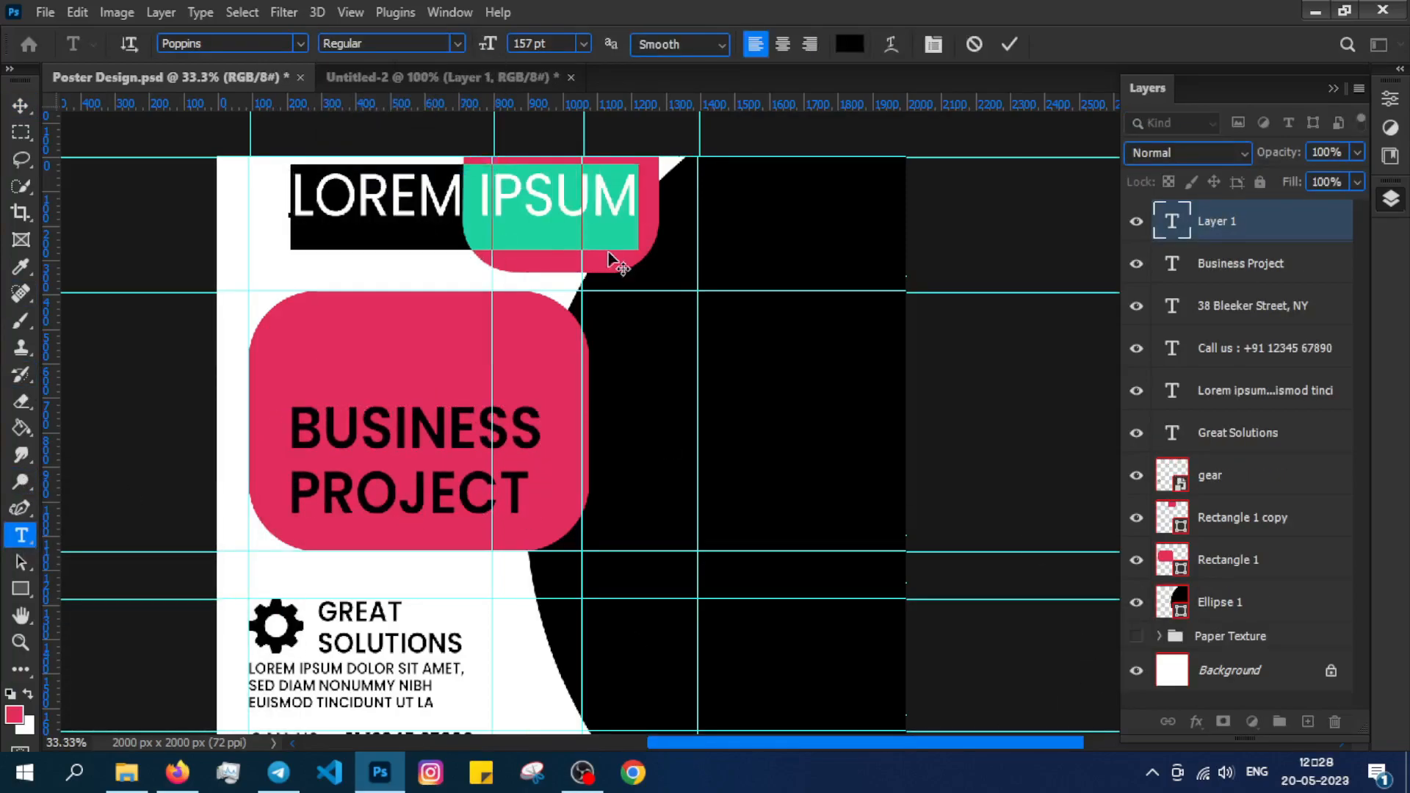
pyautogui.write('GROW YOUR')
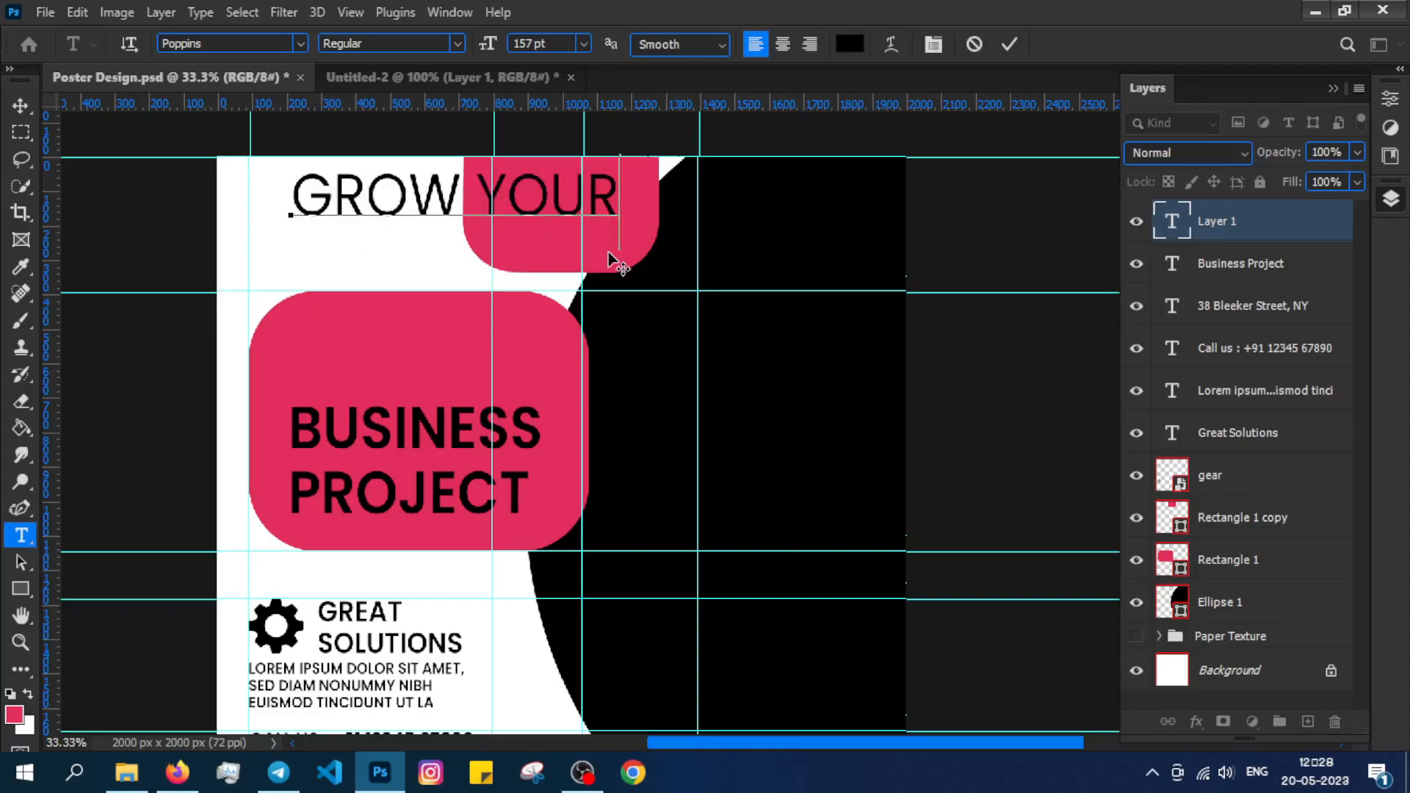
pyautogui.hotkey('ctrl', 'a')
pyautogui.click(459, 44)
pyautogui.click(393, 133)
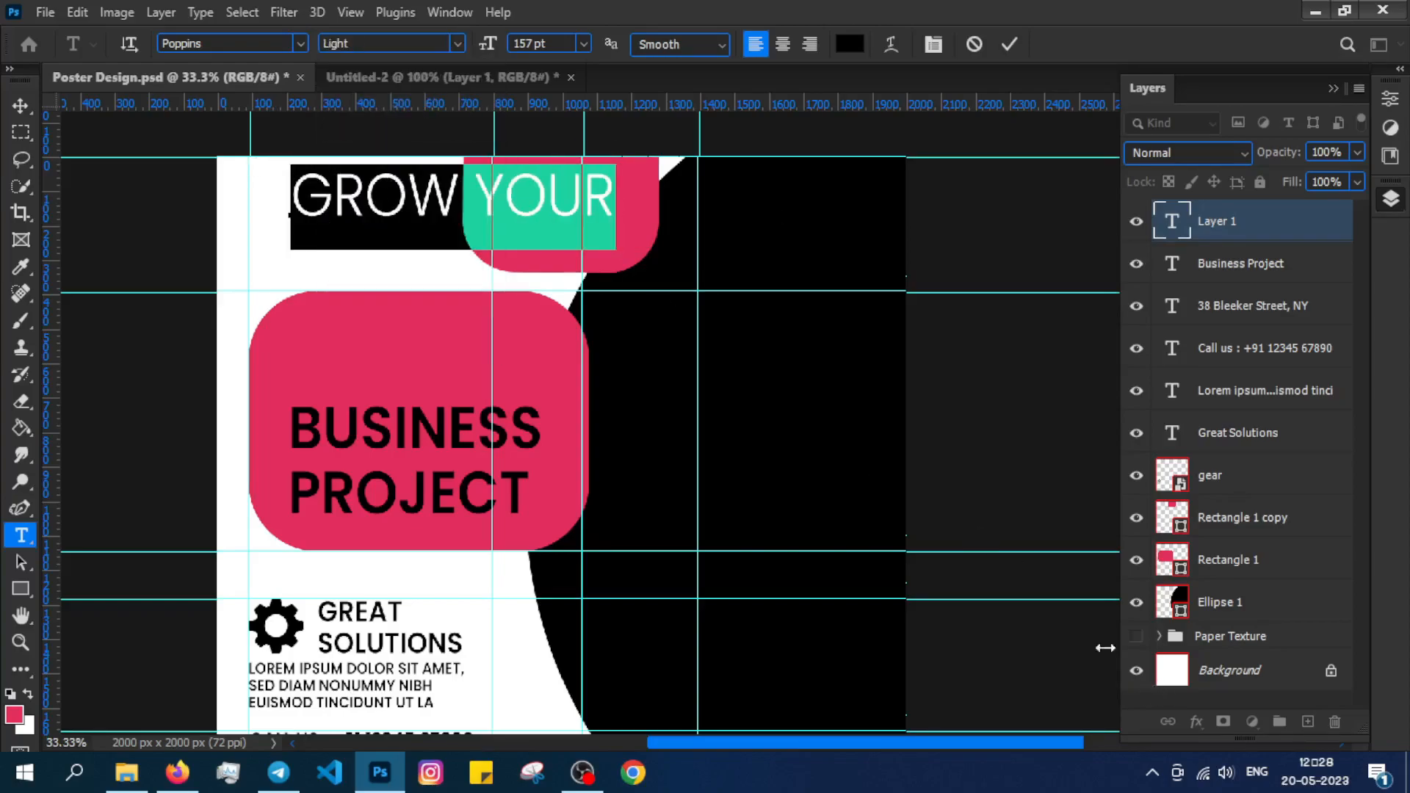
pyautogui.click(18, 109)
pyautogui.moveTo(403, 218); pyautogui.dragTo(386, 381)
pyautogui.hotkey('ctrl', 't')
pyautogui.moveTo(599, 415); pyautogui.dragTo(550, 402)
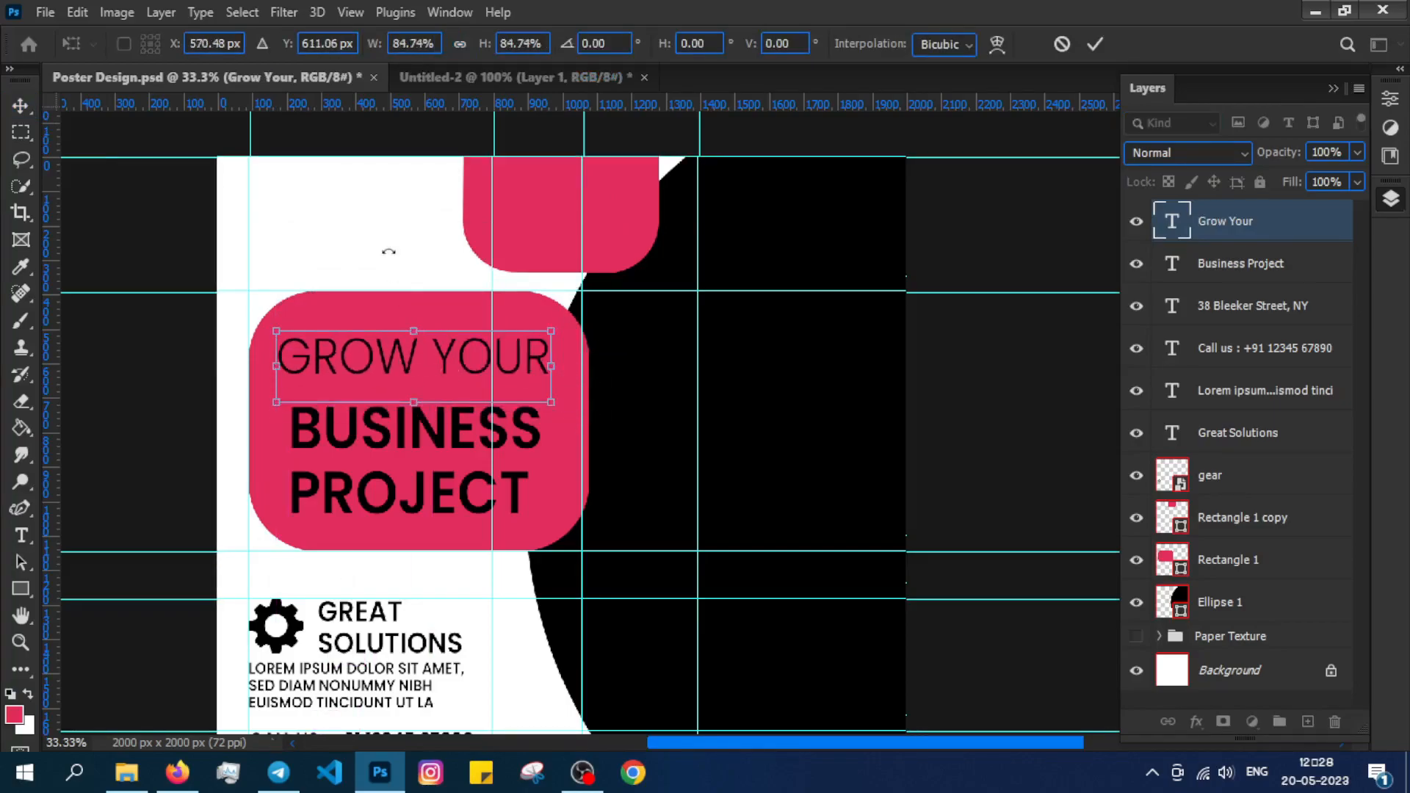
# Group the BUSINESS PROJECT, GROW YOUR and pink box layers.
pyautogui.click(1249, 266)
pyautogui.keyDown('ctrl'); pyautogui.click(1237, 221); pyautogui.keyUp('ctrl')
pyautogui.keyDown('ctrl'); pyautogui.click(1223, 558); pyautogui.keyUp('ctrl')
pyautogui.hotkey('ctrl', 'g')
# Add a vertical guide at the heading's left edge and align GROW YOUR to it at about 93%.
pyautogui.keyDown('ctrl'); pyautogui.click(327, 368); pyautogui.keyUp('ctrl')
pyautogui.moveTo(48, 434); pyautogui.dragTo(290, 461)
pyautogui.hotkey('ctrl', 't')
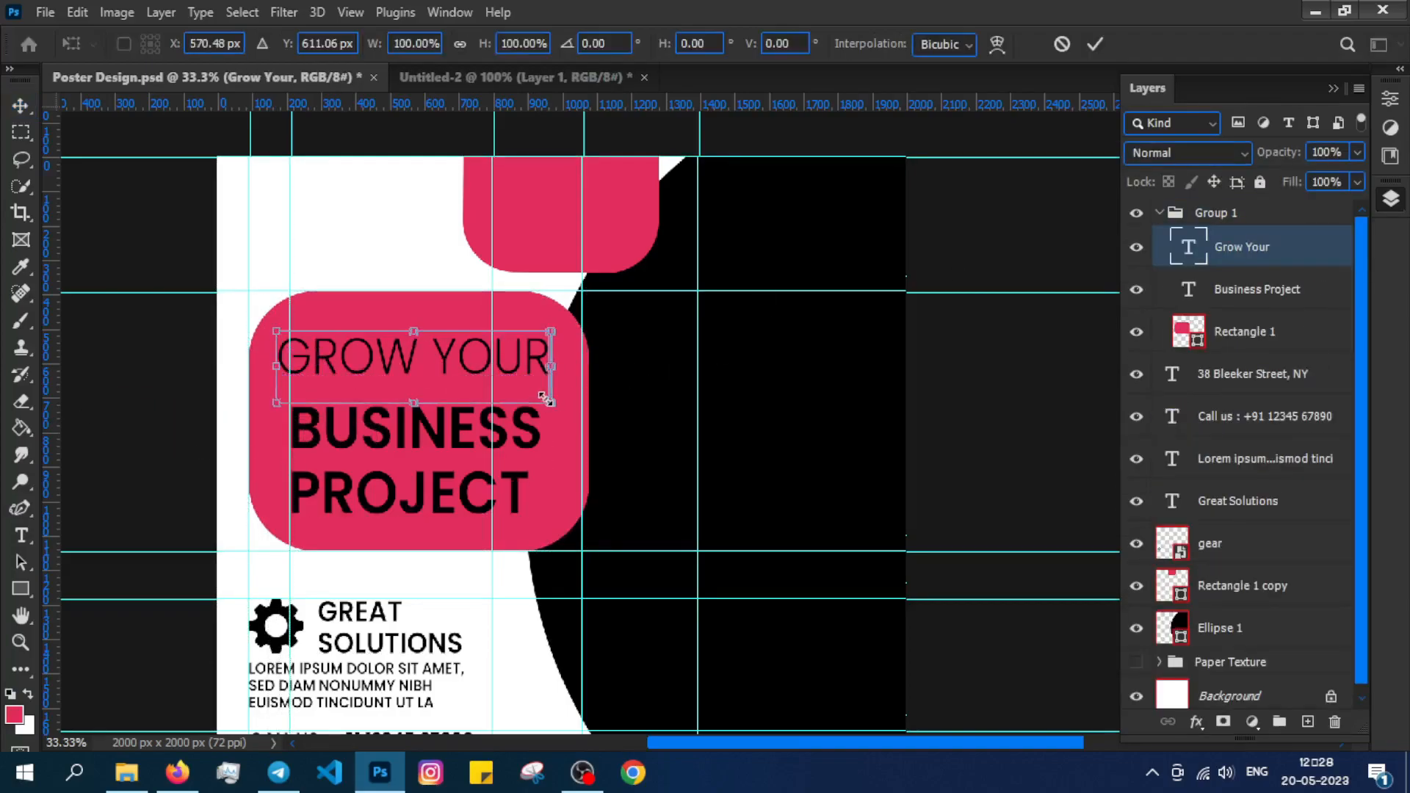
pyautogui.moveTo(547, 400); pyautogui.dragTo(531, 386)
pyautogui.moveTo(401, 356); pyautogui.dragTo(416, 364)
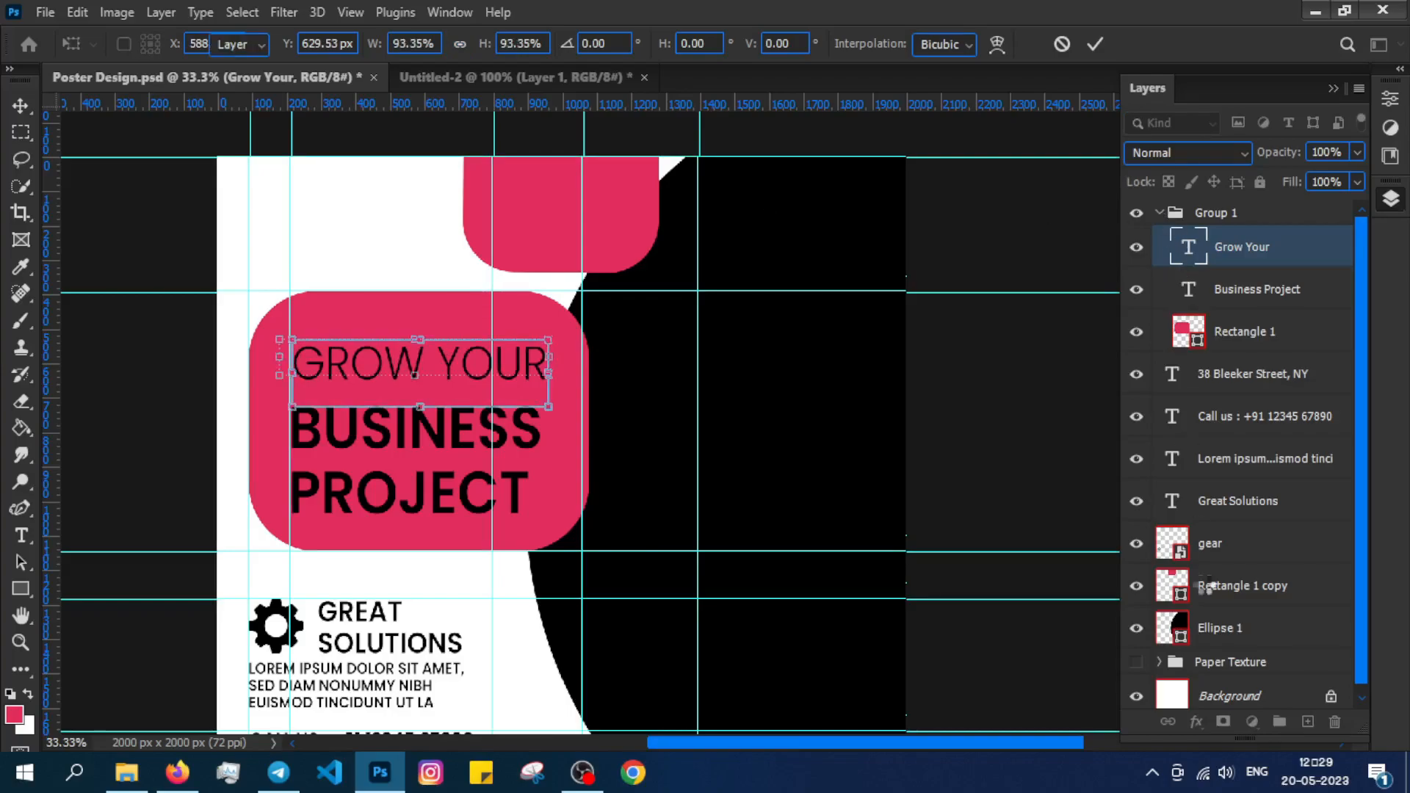
pyautogui.press('Return')
pyautogui.scroll(2, 504, 472)
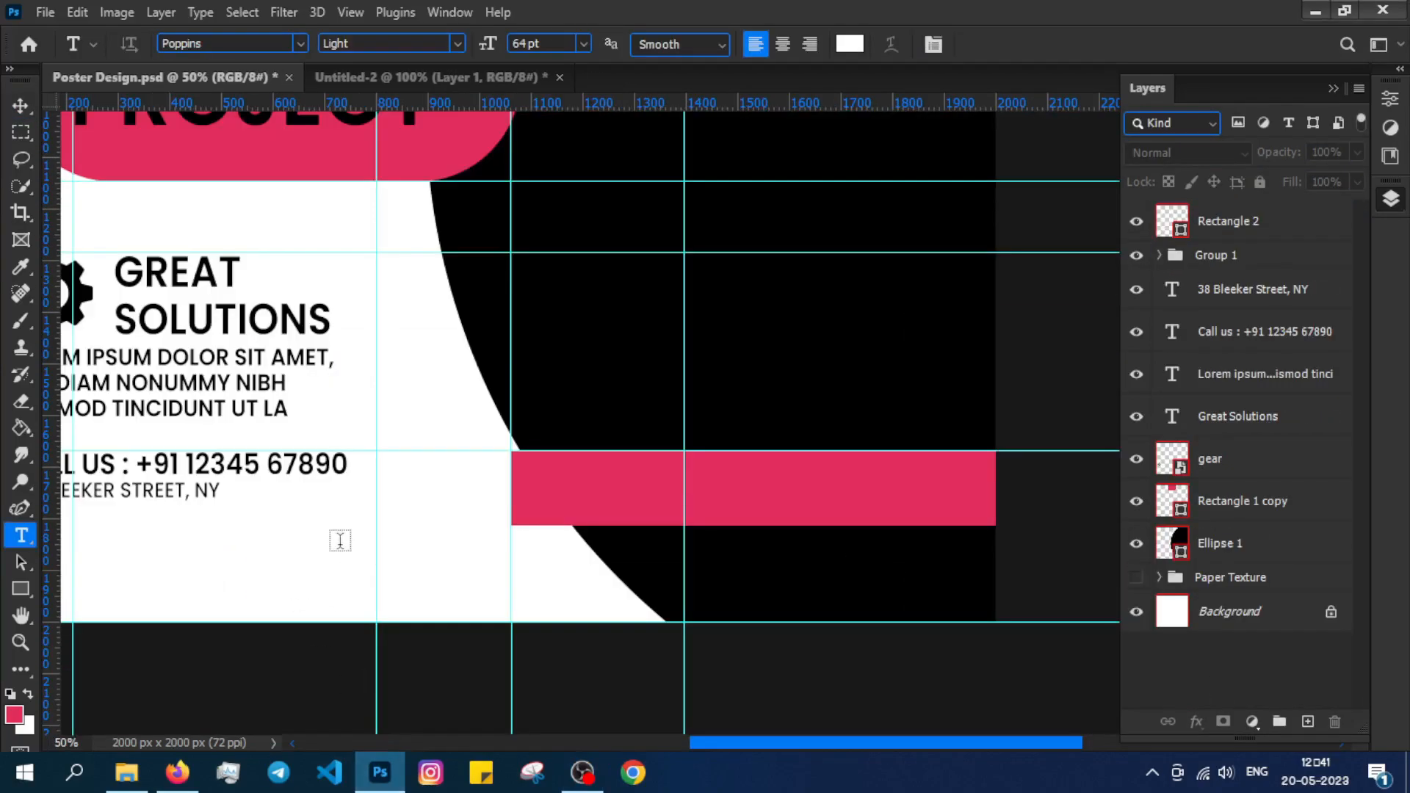
# Type the black e-mail // website contact line below the pink bar.
pyautogui.click(850, 44)
pyautogui.click(800, 654)
pyautogui.click(1259, 381)
pyautogui.click(353, 558)
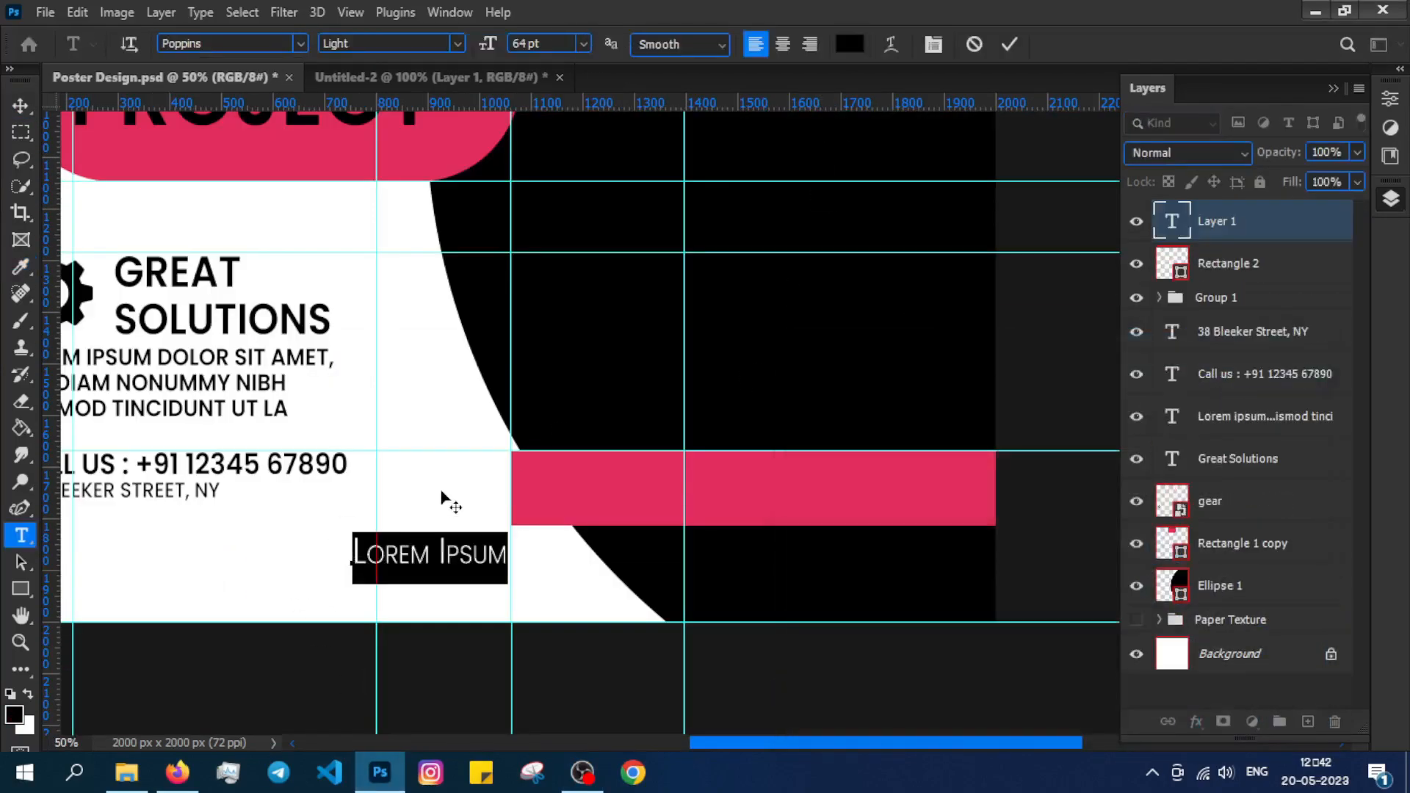
pyautogui.write('inf')
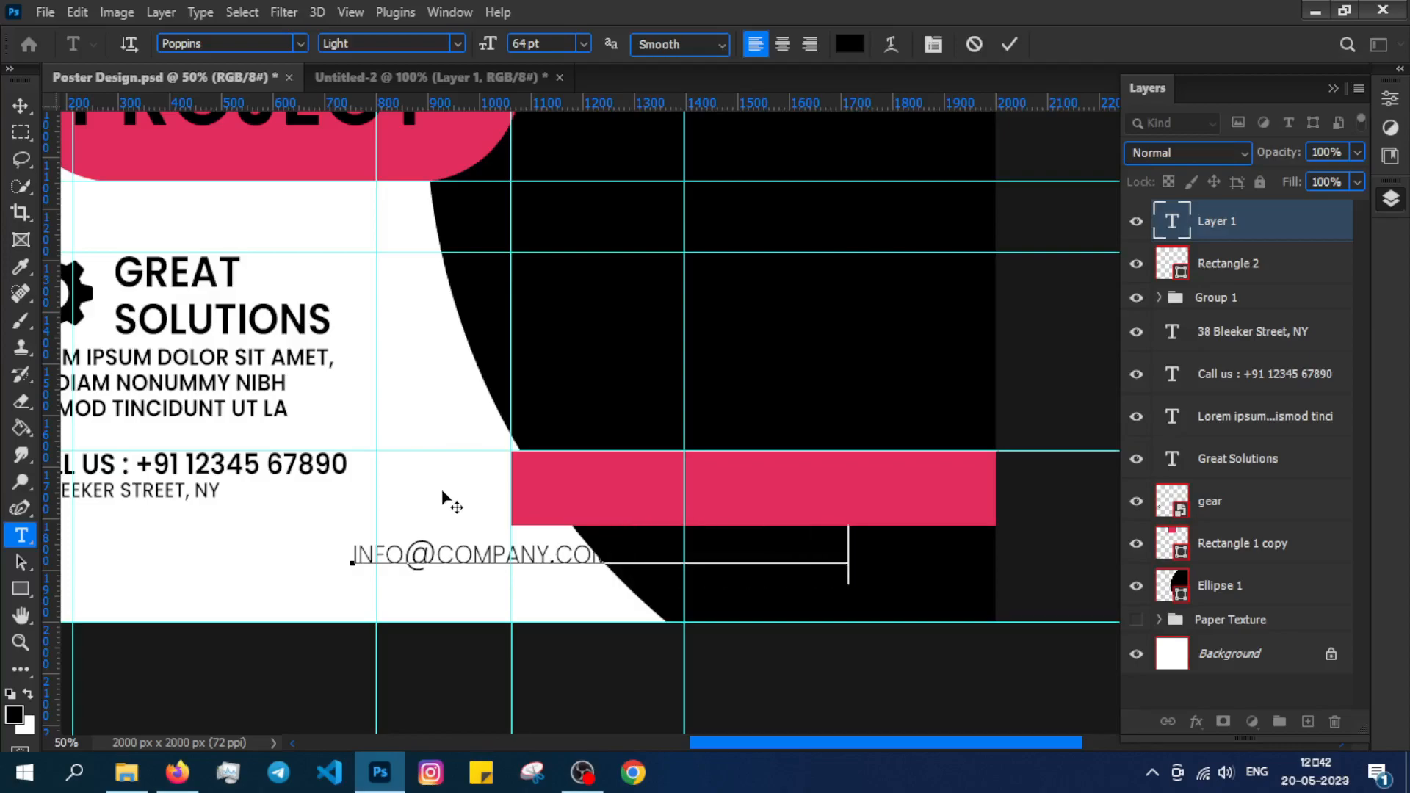
pyautogui.click(20, 106)
# Change the contact text colour to white.
pyautogui.doubleClick(696, 554)
pyautogui.click(850, 44)
pyautogui.moveTo(891, 434); pyautogui.dragTo(789, 389)
pyautogui.click(1261, 386)
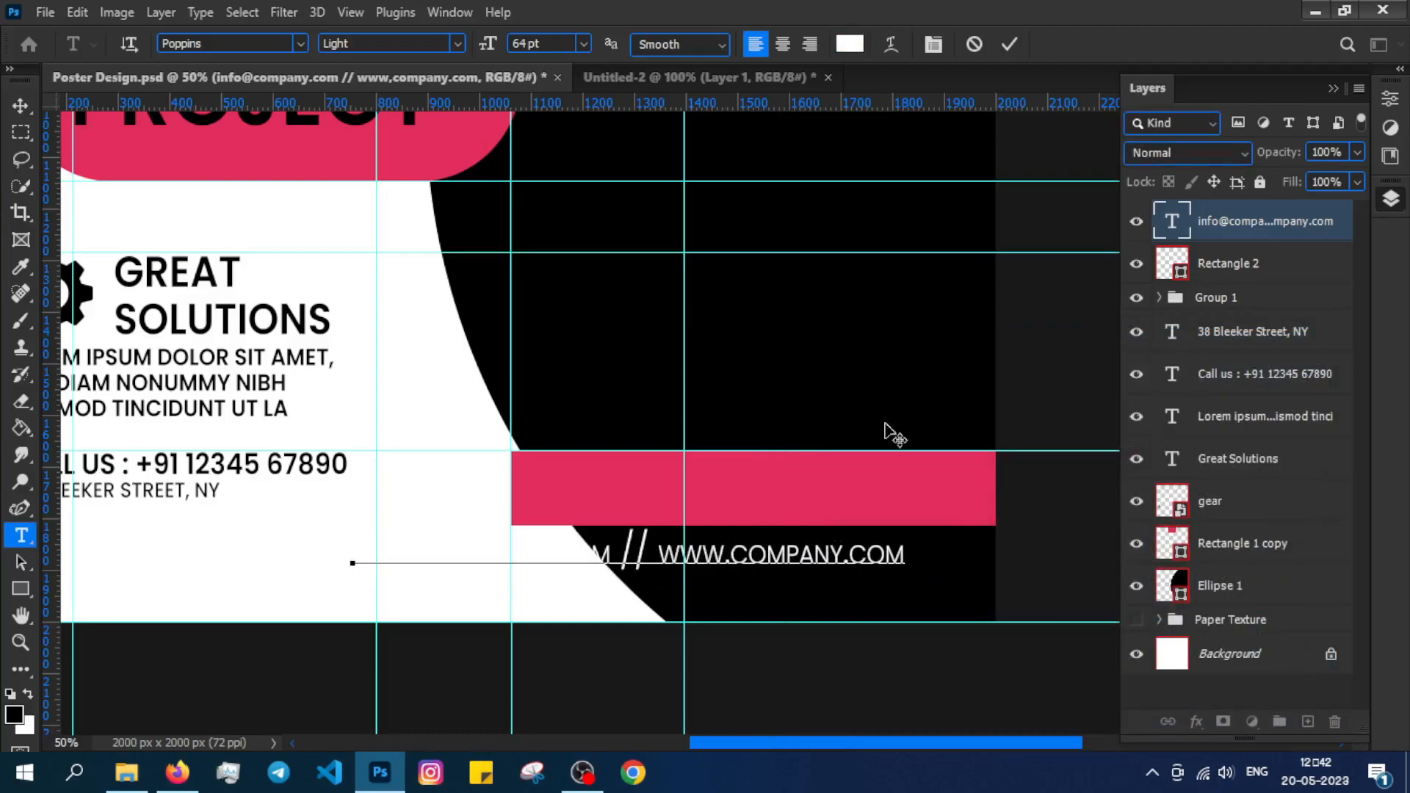
pyautogui.click(20, 106)
# Move the contact text onto the pink bar and shrink it to about 93%.
pyautogui.moveTo(710, 551); pyautogui.dragTo(793, 485)
pyautogui.hotkey('ctrl', 't')
pyautogui.moveTo(973, 487); pyautogui.dragTo(927, 489)
pyautogui.moveTo(794, 488); pyautogui.dragTo(837, 486)
# Align the contact text's vertical and horizontal centres with the pink bar.
pyautogui.keyDown('ctrl'); pyautogui.click(1241, 264); pyautogui.keyUp('ctrl')
pyautogui.click(634, 45)
pyautogui.moveTo(994, 524); pyautogui.dragTo(954, 489)
pyautogui.hotkey('ctrl', 'z')
pyautogui.click(1223, 223)
pyautogui.press('Return')
pyautogui.keyDown('ctrl'); pyautogui.click(1280, 265); pyautogui.keyUp('ctrl')
pyautogui.click(634, 44)
pyautogui.click(502, 46)
# Deselect all layers and reopen the contact text for editing.
pyautogui.click(642, 368)
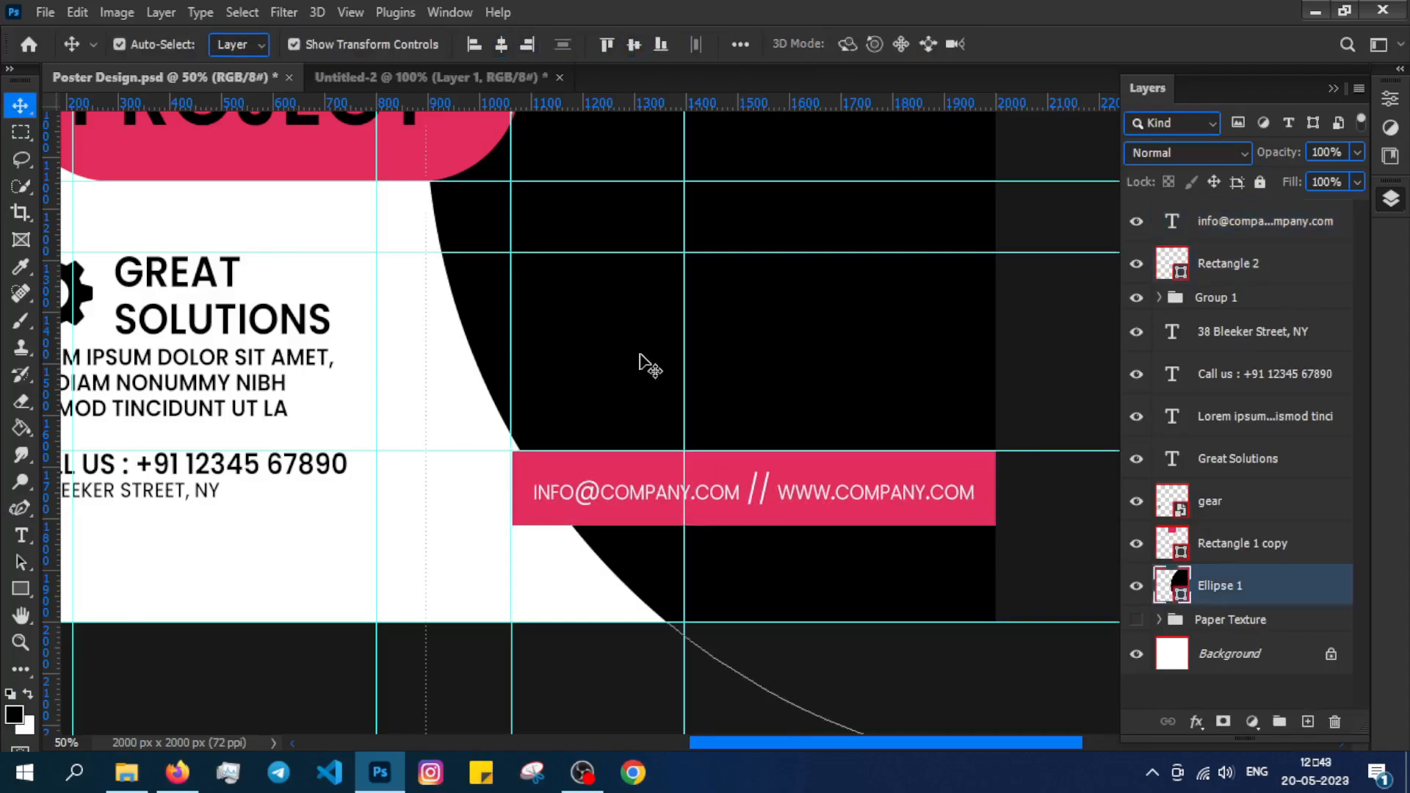
pyautogui.click(673, 504)
pyautogui.click(1073, 387)
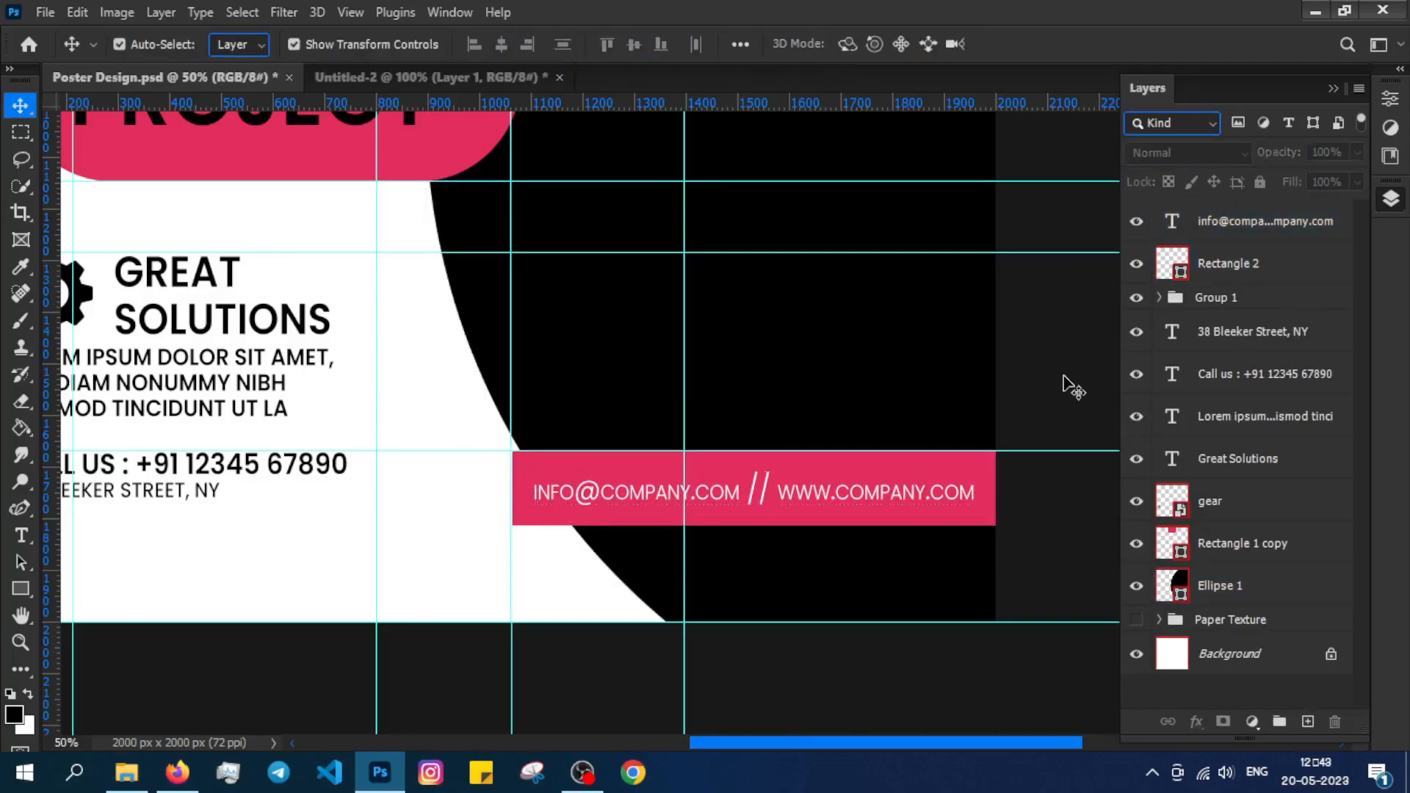
pyautogui.doubleClick(766, 490)
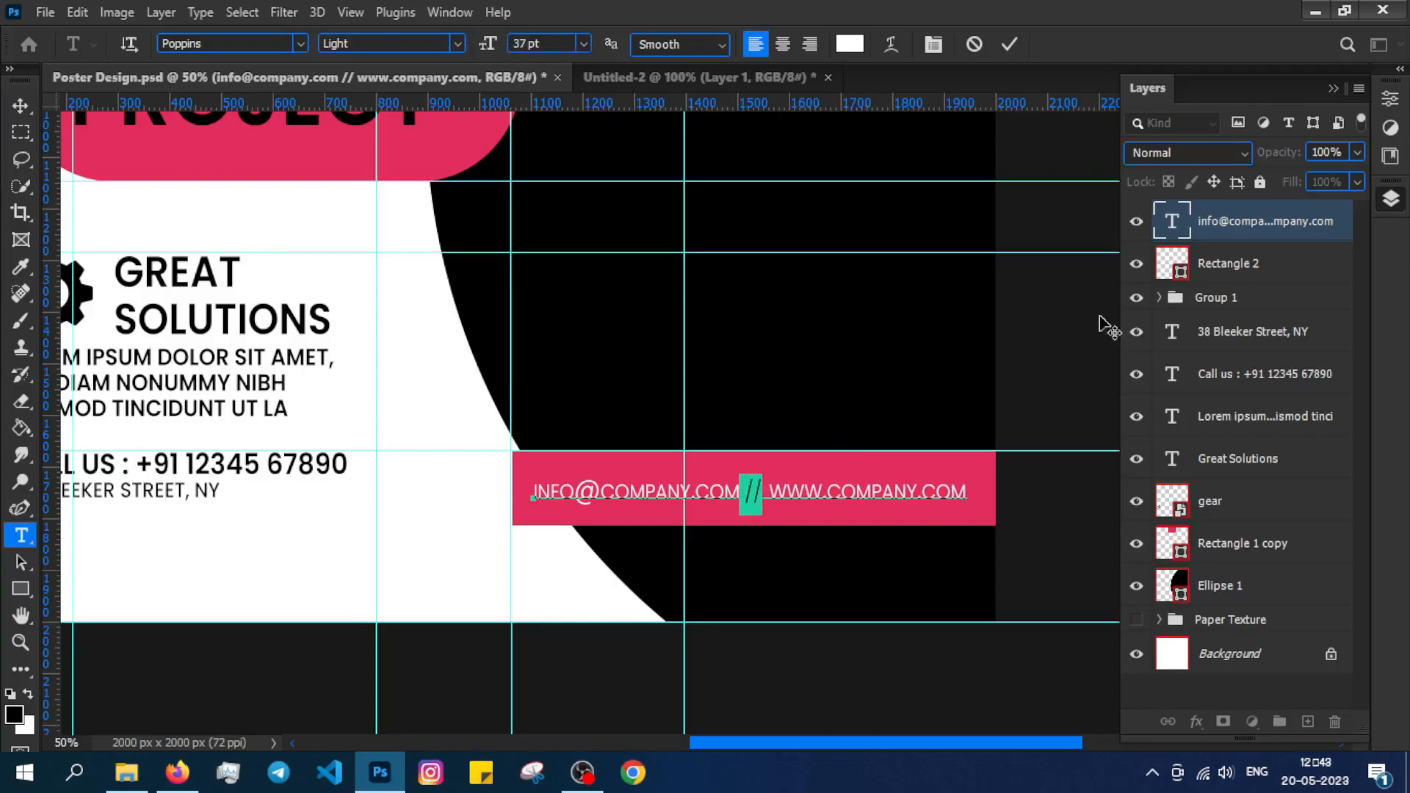
# Add 78 pt black 'L Graphics' text at the poster's top left.
pyautogui.click(1244, 258)
pyautogui.click(1242, 229)
pyautogui.moveTo(866, 353); pyautogui.dragTo(875, 315)
pyautogui.hotkey('ctrl', '-')
pyautogui.moveTo(496, 271); pyautogui.dragTo(594, 676)
pyautogui.press('t')
pyautogui.click(356, 248)
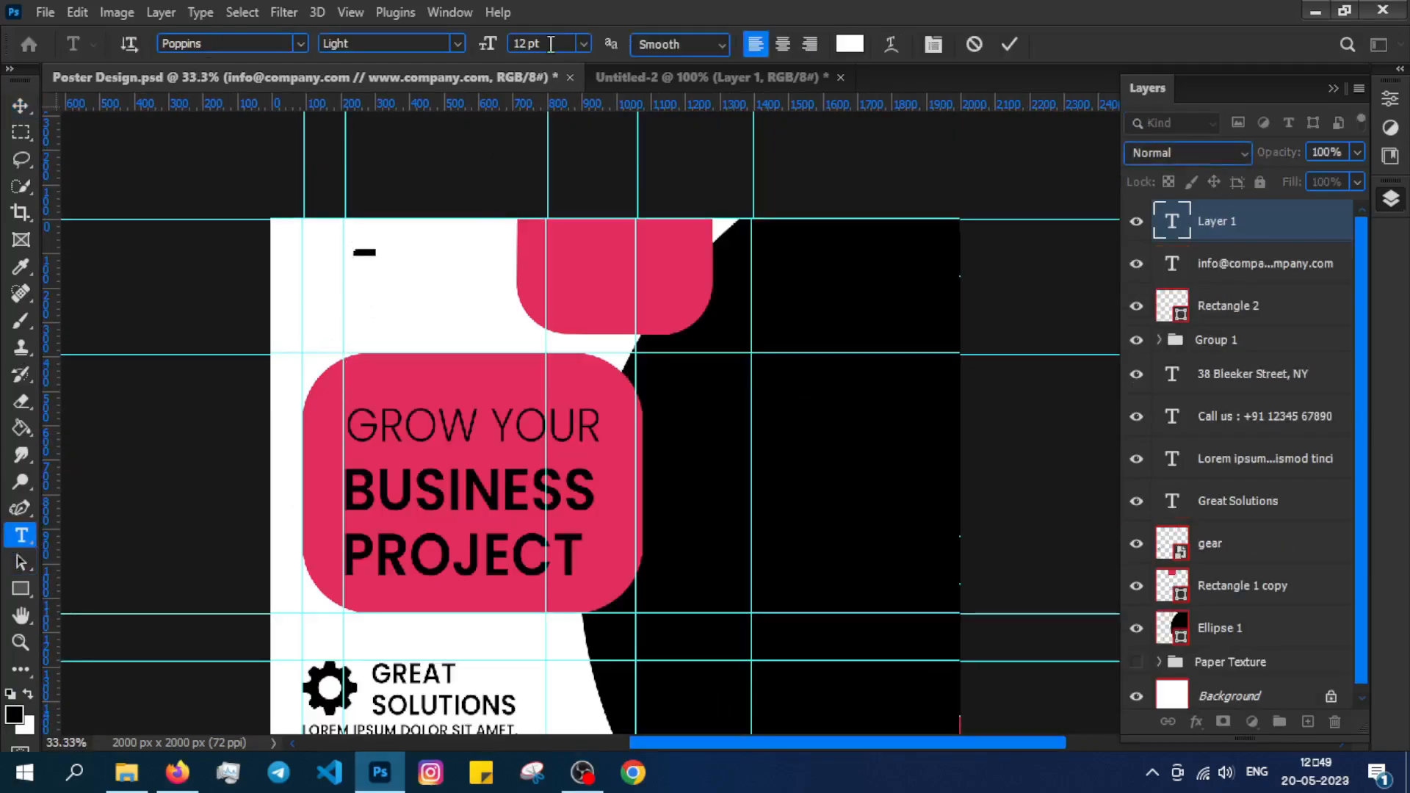
pyautogui.moveTo(493, 47); pyautogui.dragTo(554, 50)
pyautogui.click(849, 43)
pyautogui.click(797, 654)
pyautogui.click(1249, 385)
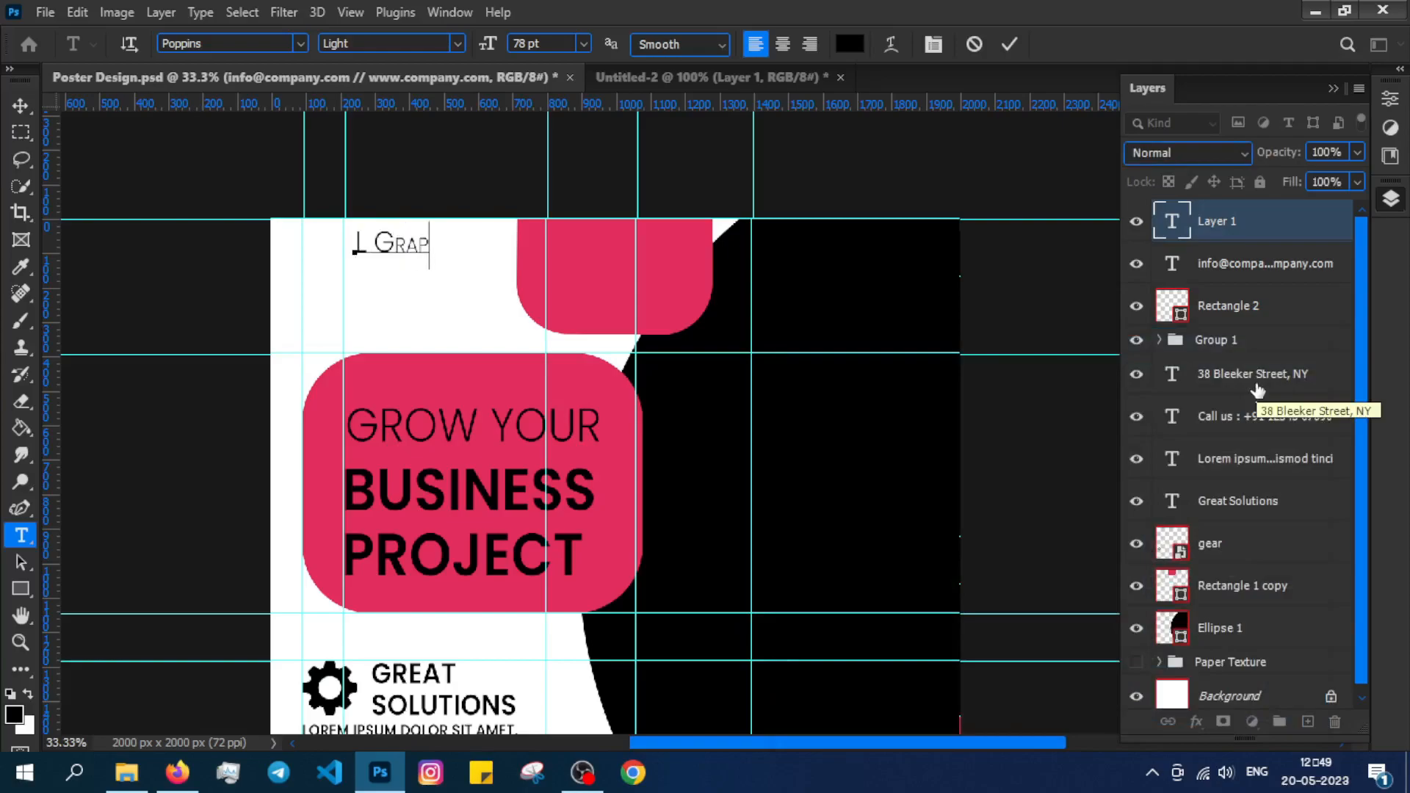
pyautogui.write('L Graphics')
# Move the brand text up-left and retype it as bold 'L GRAPHICS'.
pyautogui.hotkey('ctrl', '+')
pyautogui.moveTo(414, 404); pyautogui.dragTo(473, 466)
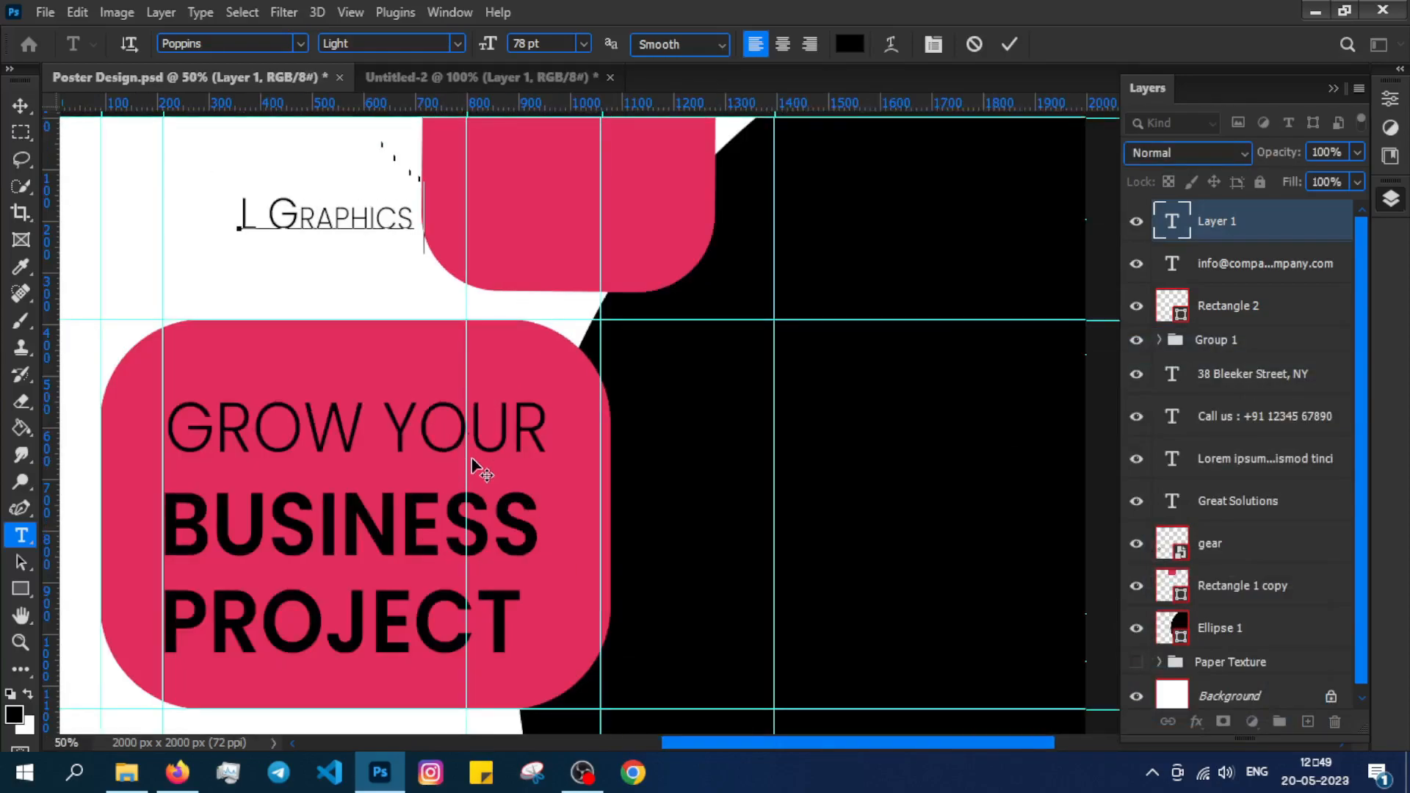
pyautogui.click(20, 106)
pyautogui.moveTo(356, 211); pyautogui.dragTo(238, 170)
pyautogui.doubleClick(291, 169)
pyautogui.click(390, 44)
pyautogui.click(393, 261)
pyautogui.press('BackSpace')
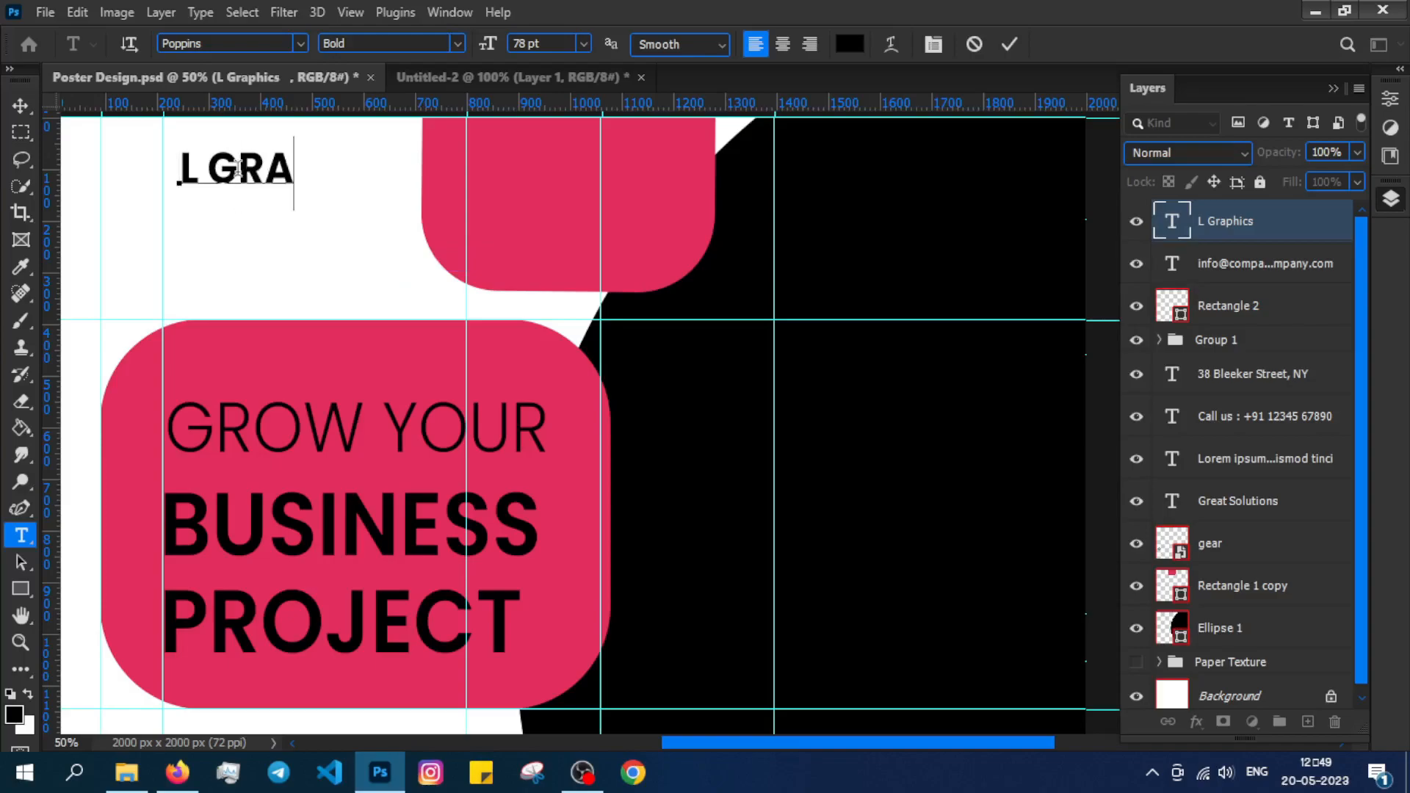
pyautogui.write('RAPHICS')
pyautogui.hotkey('ctrl', 'Return')
# Shrink L GRAPHICS to about 88%, then place Logo.jpg onto the poster.
pyautogui.hotkey('ctrl', 't')
pyautogui.moveTo(447, 208); pyautogui.dragTo(400, 188)
pyautogui.moveTo(261, 158); pyautogui.dragTo(288, 161)
pyautogui.click(22, 536)
pyautogui.click(126, 772)
pyautogui.moveTo(271, 391); pyautogui.dragTo(244, 282)
# Rasterize the Logo layer and delete its black background with the Magic Wand.
pyautogui.rightClick(22, 186)
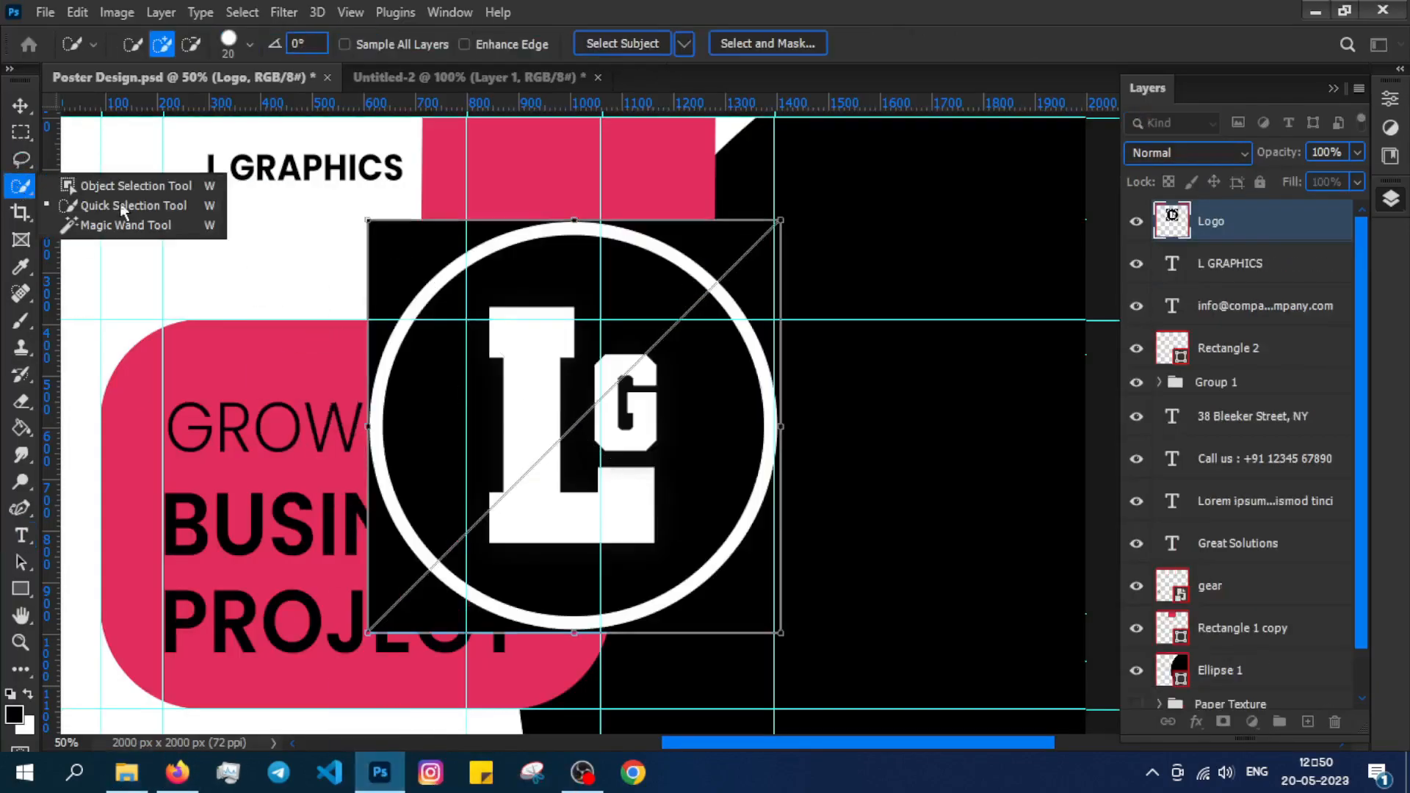
pyautogui.click(130, 225)
pyautogui.click(394, 247)
pyautogui.press('Delete')
pyautogui.press('Return')
pyautogui.rightClick(1248, 221)
pyautogui.click(1043, 427)
pyautogui.press('Delete')
pyautogui.hotkey('ctrl', 'd')
# Scale the logo down to icon size beside L GRAPHICS.
pyautogui.press('v')
pyautogui.hotkey('ctrl', 't')
pyautogui.moveTo(778, 632); pyautogui.dragTo(186, 173)
pyautogui.press('Return')
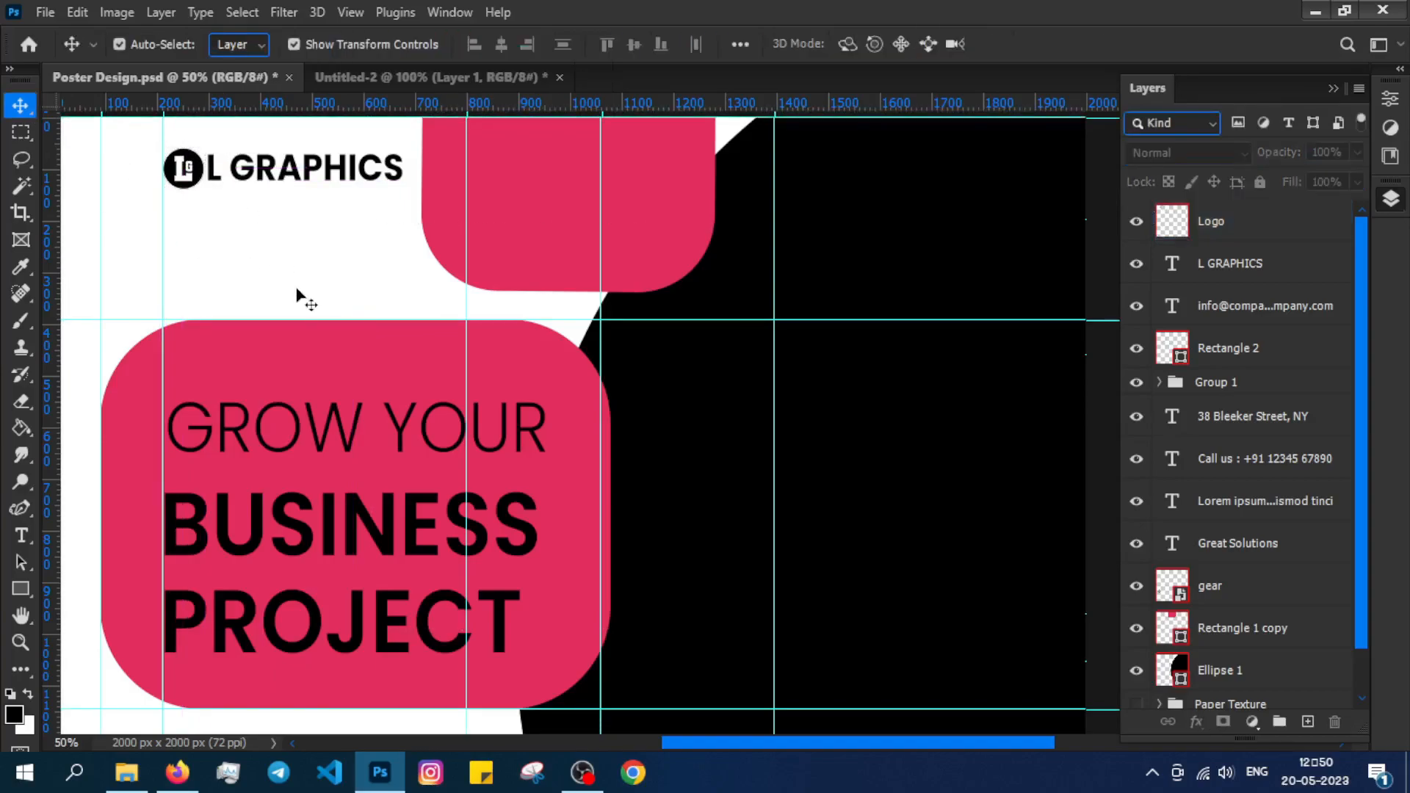
# Group the logo and L GRAPHICS text and name the group 'lOGO'.
pyautogui.click(332, 187)
pyautogui.keyDown('ctrl'); pyautogui.click(1219, 221); pyautogui.keyUp('ctrl')
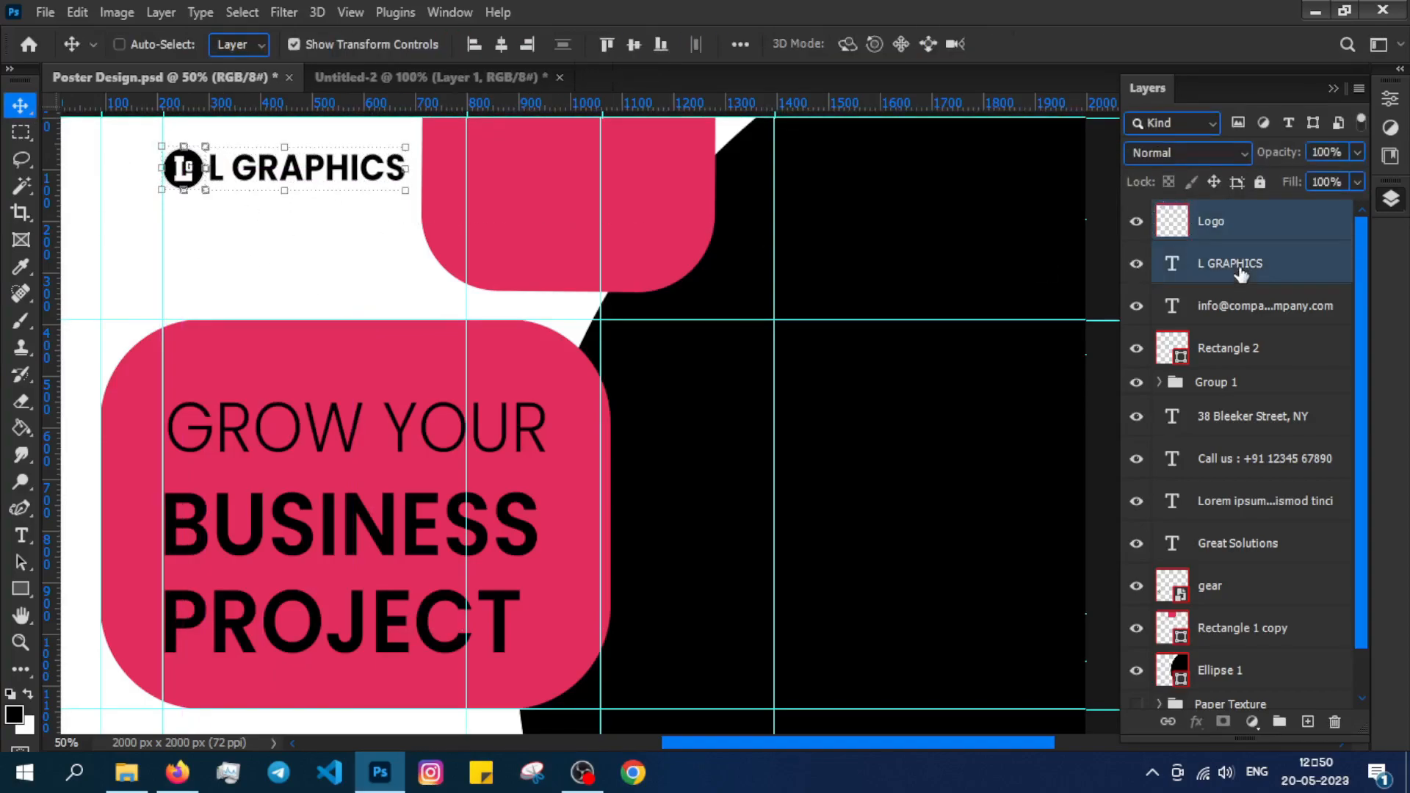
pyautogui.hotkey('ctrl', 'g')
pyautogui.click(1225, 214)
pyautogui.write('lOGO')
pyautogui.press('Return')
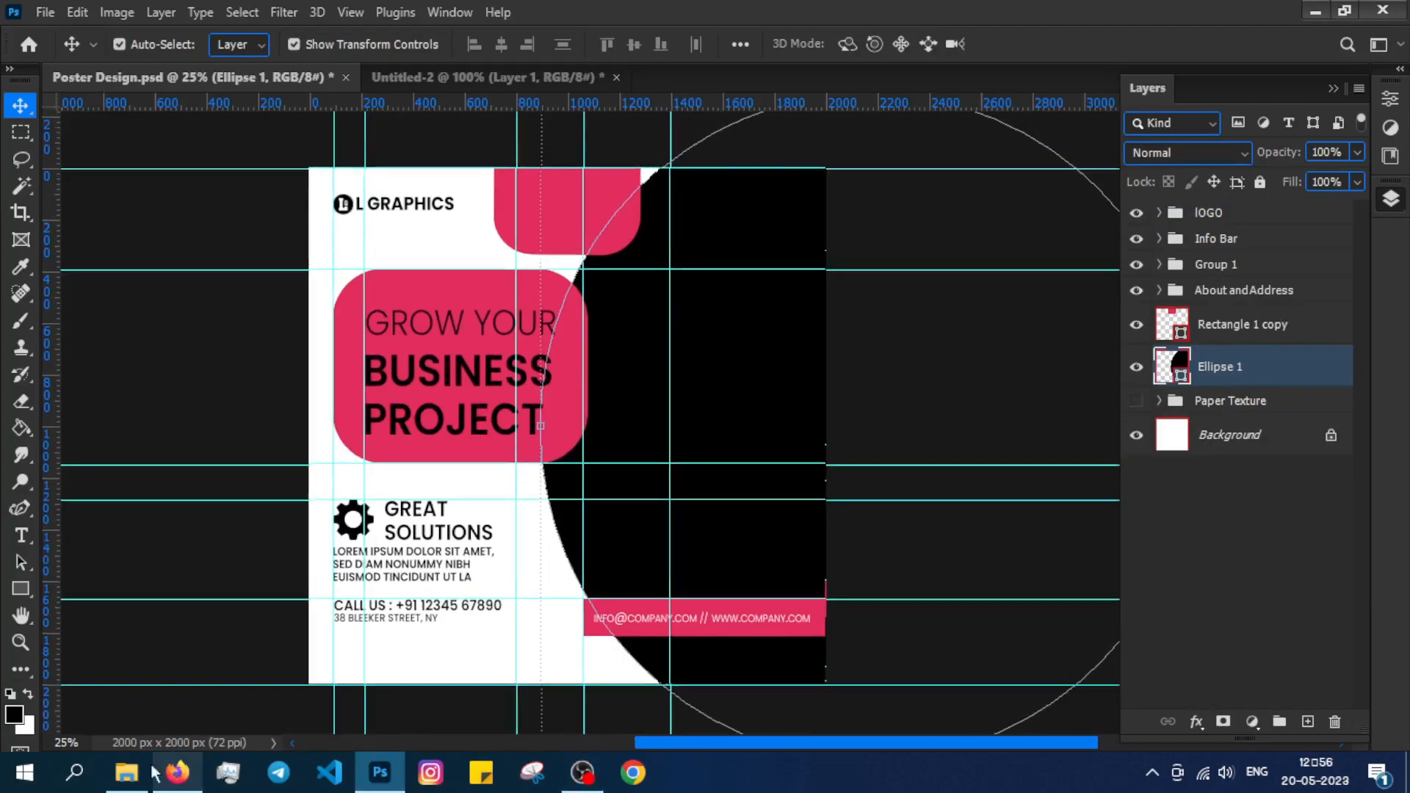
# Bring the woman's photo onto the poster and clip it into Ellipse 1.
pyautogui.click(128, 773)
pyautogui.moveTo(284, 159); pyautogui.dragTo(477, 611)
pyautogui.moveTo(1133, 213); pyautogui.dragTo(1135, 325)
pyautogui.moveTo(577, 409); pyautogui.dragTo(731, 374)
pyautogui.rightClick(1252, 378)
pyautogui.click(1080, 507)
pyautogui.moveTo(1136, 324); pyautogui.dragTo(1140, 219)
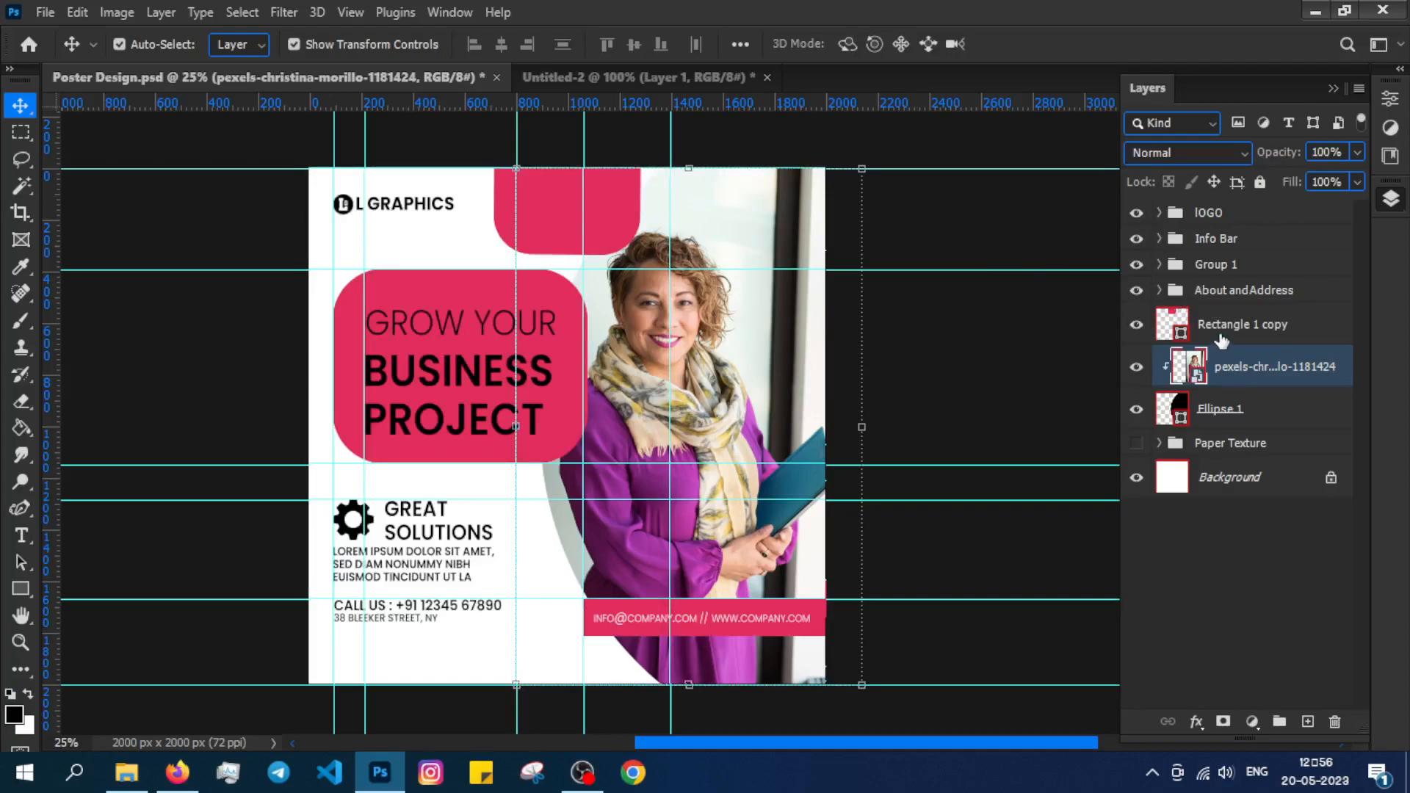
# Group the photo with Ellipse 1 and name the group 'Picture'.
pyautogui.click(1298, 336)
pyautogui.rightClick(1319, 409)
pyautogui.click(1324, 420)
pyautogui.keyDown('ctrl'); pyautogui.click(1269, 369); pyautogui.keyUp('ctrl')
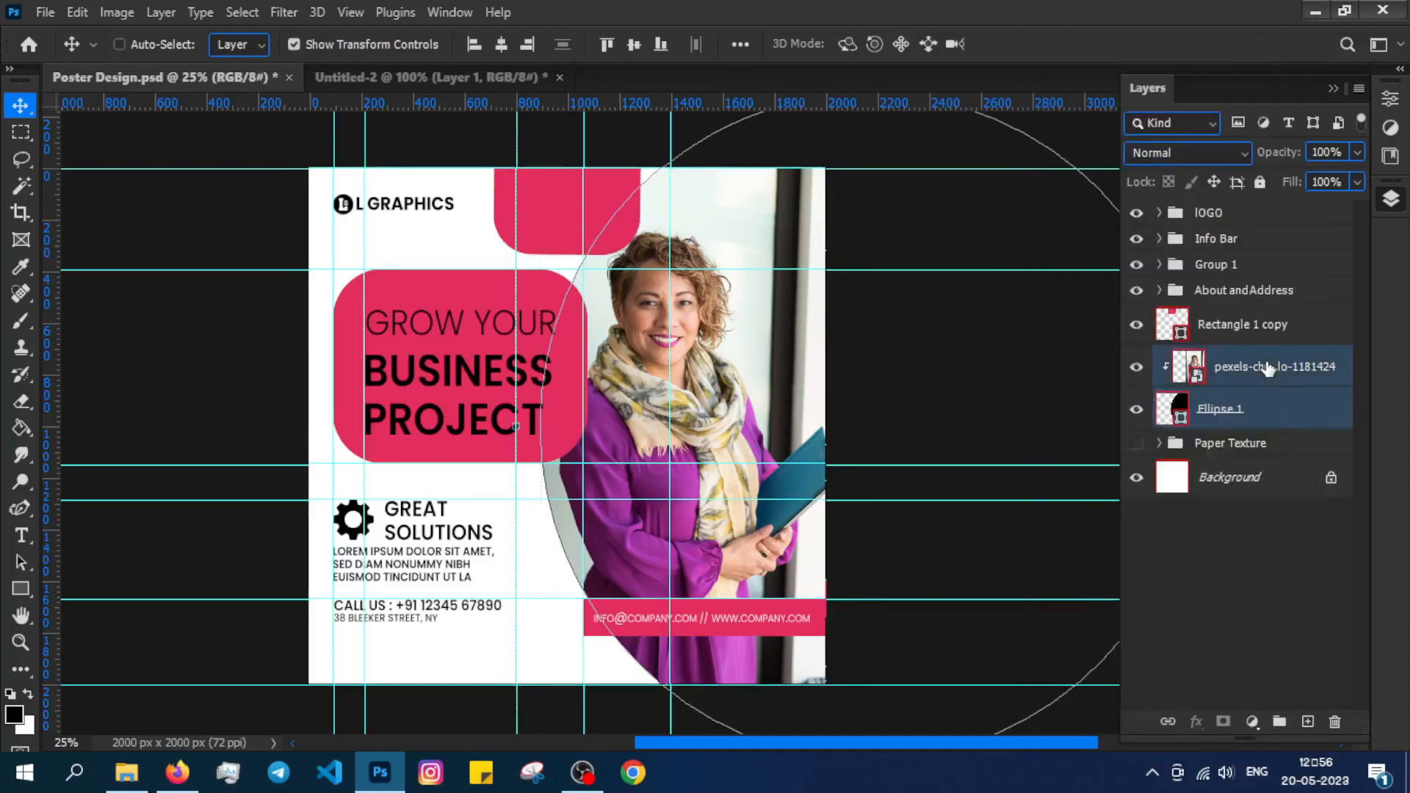
pyautogui.hotkey('ctrl', 'g')
pyautogui.doubleClick(1223, 357)
pyautogui.write('Picture')
# Give Picture a 100% inner shadow: angle 176°, distance 0, choke 6%, size 46 px.
pyautogui.rightClick(1245, 349)
pyautogui.click(1058, 22)
pyautogui.click(909, 339)
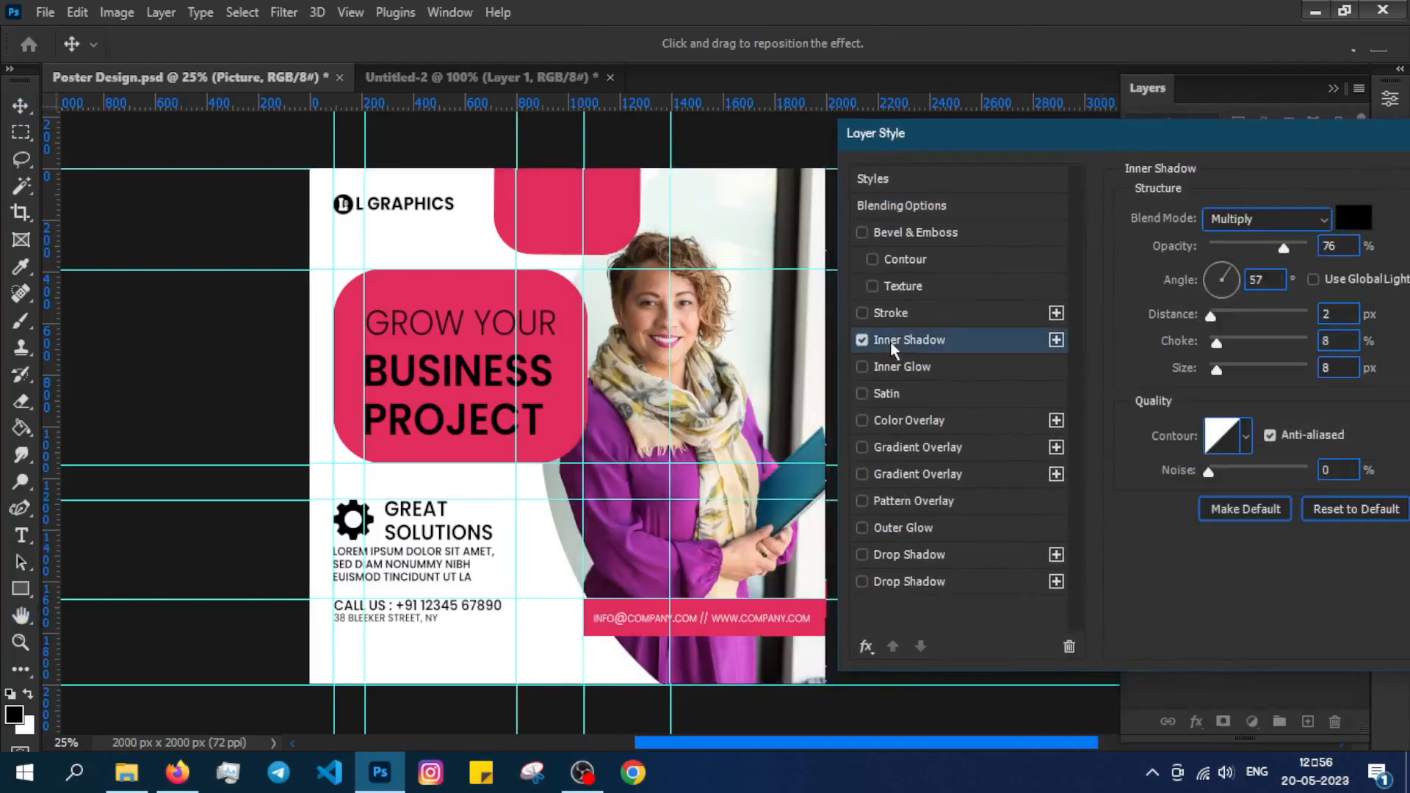
pyautogui.moveTo(1213, 315); pyautogui.dragTo(1209, 281)
pyautogui.moveTo(1217, 370); pyautogui.dragTo(1232, 370)
pyautogui.moveTo(1217, 317); pyautogui.dragTo(1206, 319)
pyautogui.moveTo(1217, 343); pyautogui.dragTo(1215, 343)
pyautogui.moveTo(1281, 135); pyautogui.dragTo(1193, 141)
pyautogui.moveTo(1192, 253); pyautogui.dragTo(1221, 253)
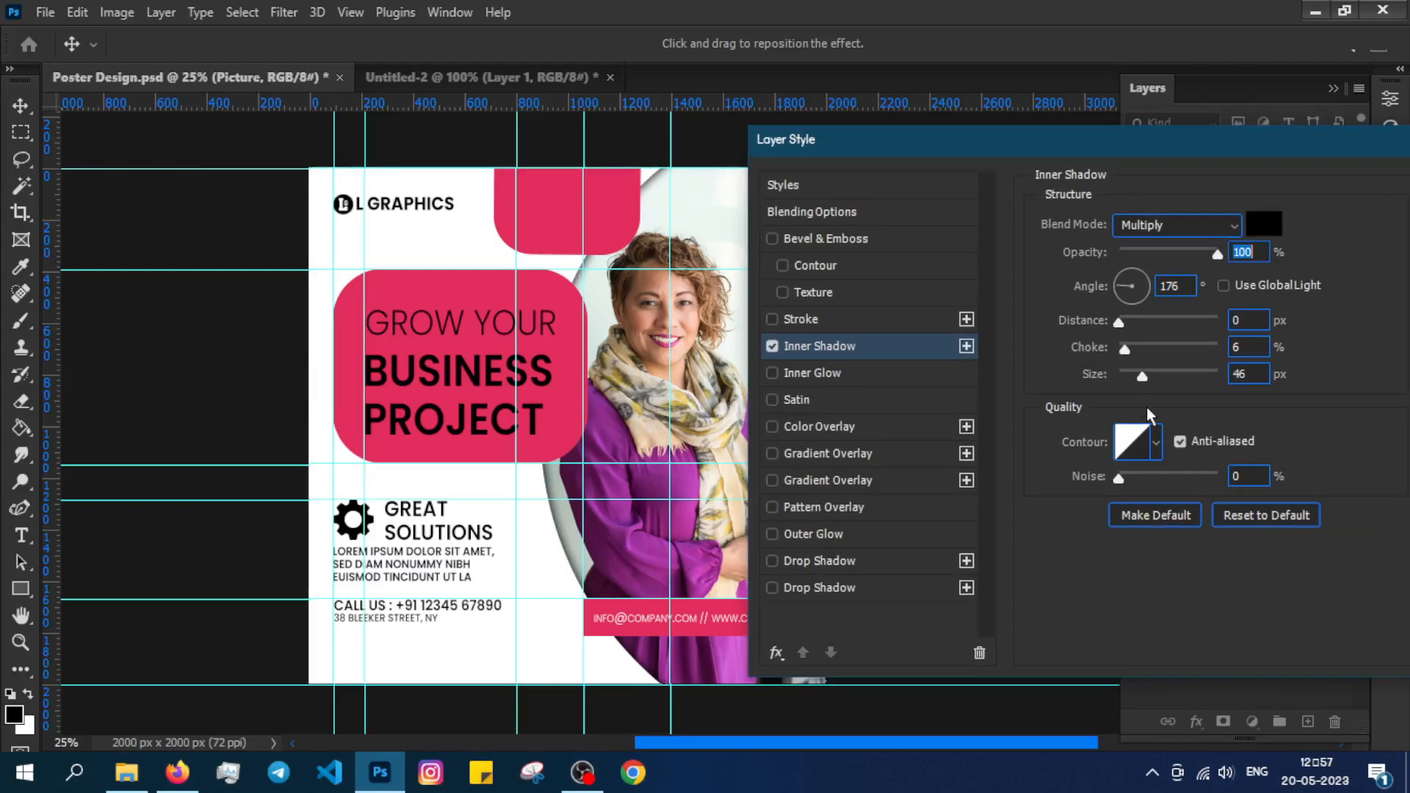
pyautogui.press('Return')
pyautogui.moveTo(604, 426); pyautogui.dragTo(629, 420)
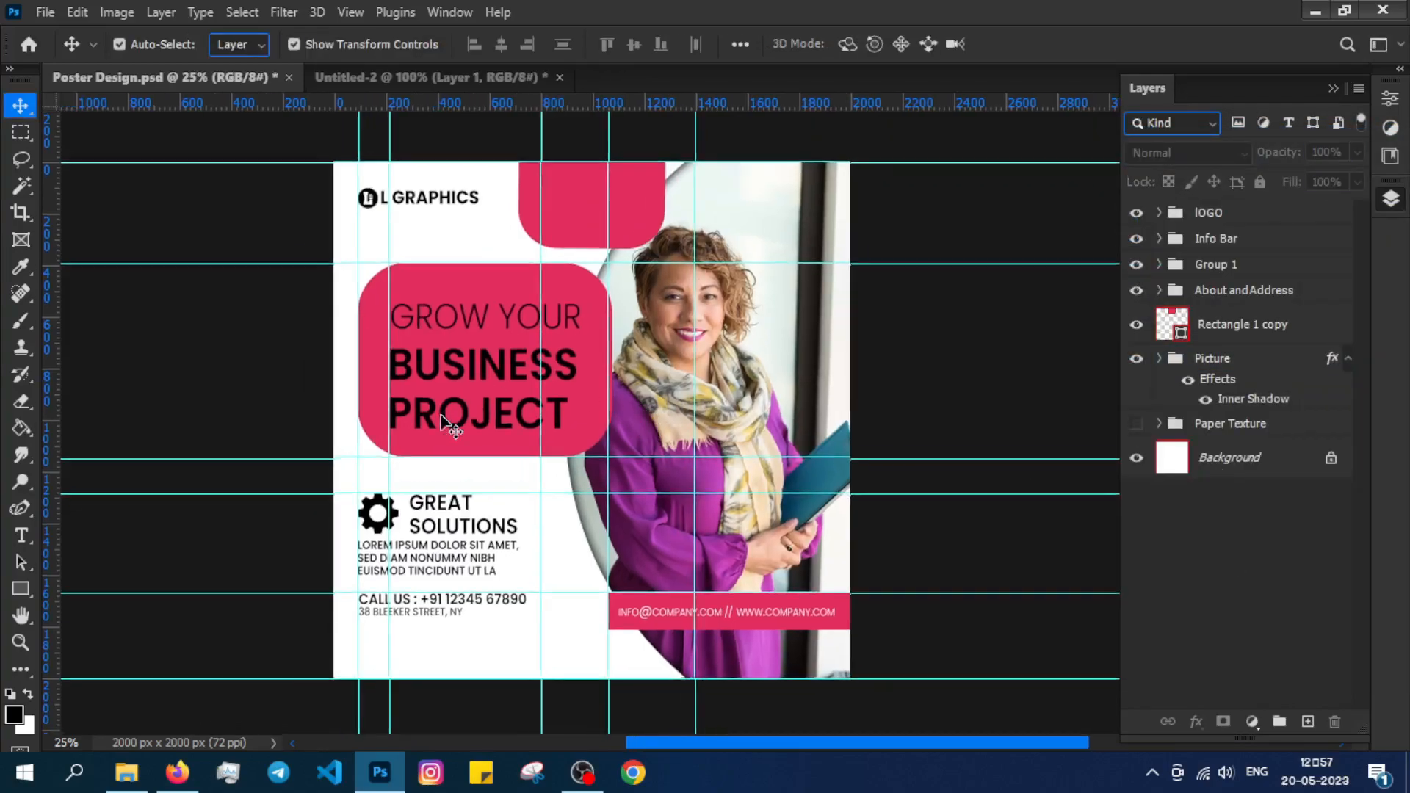
pyautogui.moveTo(444, 422); pyautogui.dragTo(437, 438)
# Add a black 24 px inside stroke to the Picture group.
pyautogui.rightClick(1232, 358)
pyautogui.click(1043, 30)
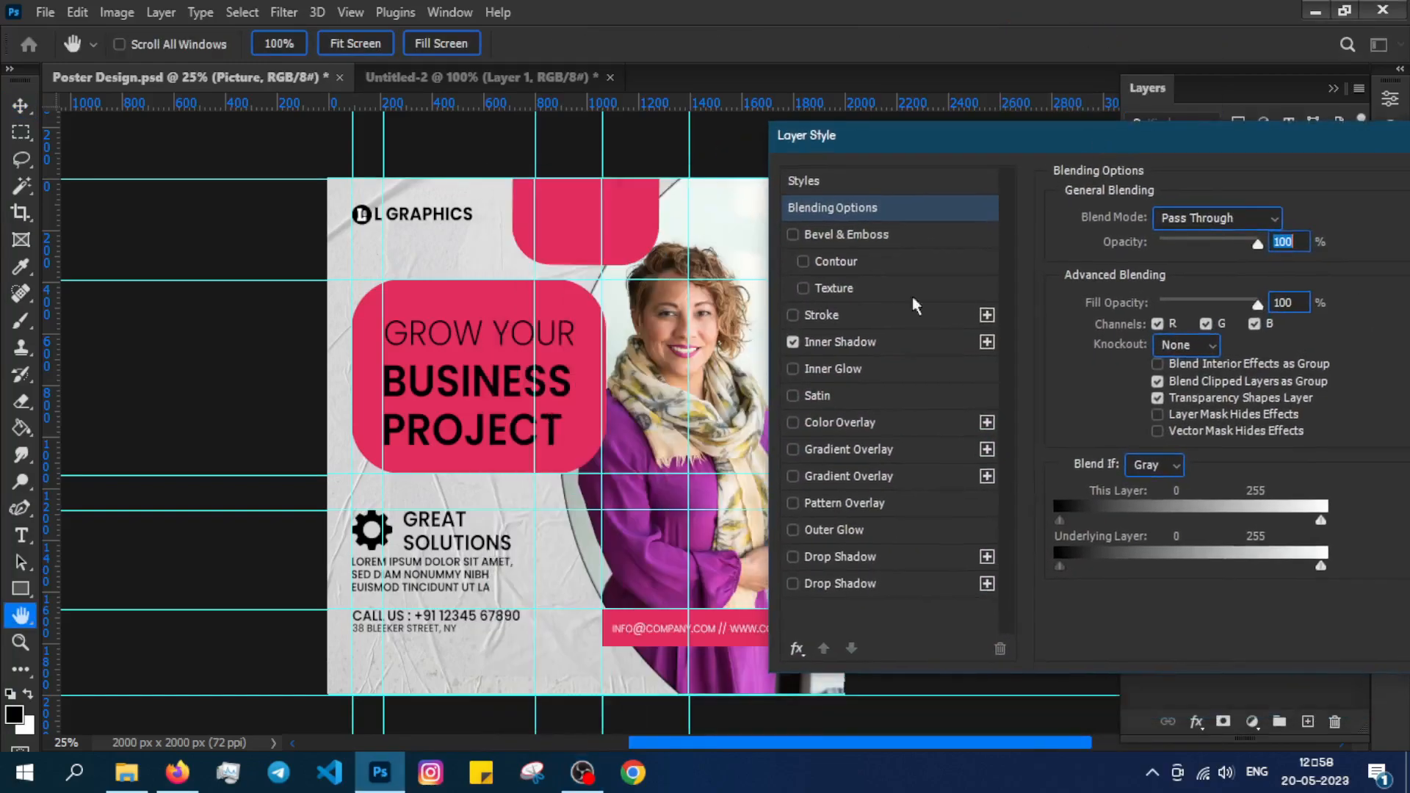
pyautogui.click(813, 314)
pyautogui.click(1166, 245)
pyautogui.click(1168, 273)
pyautogui.click(1115, 390)
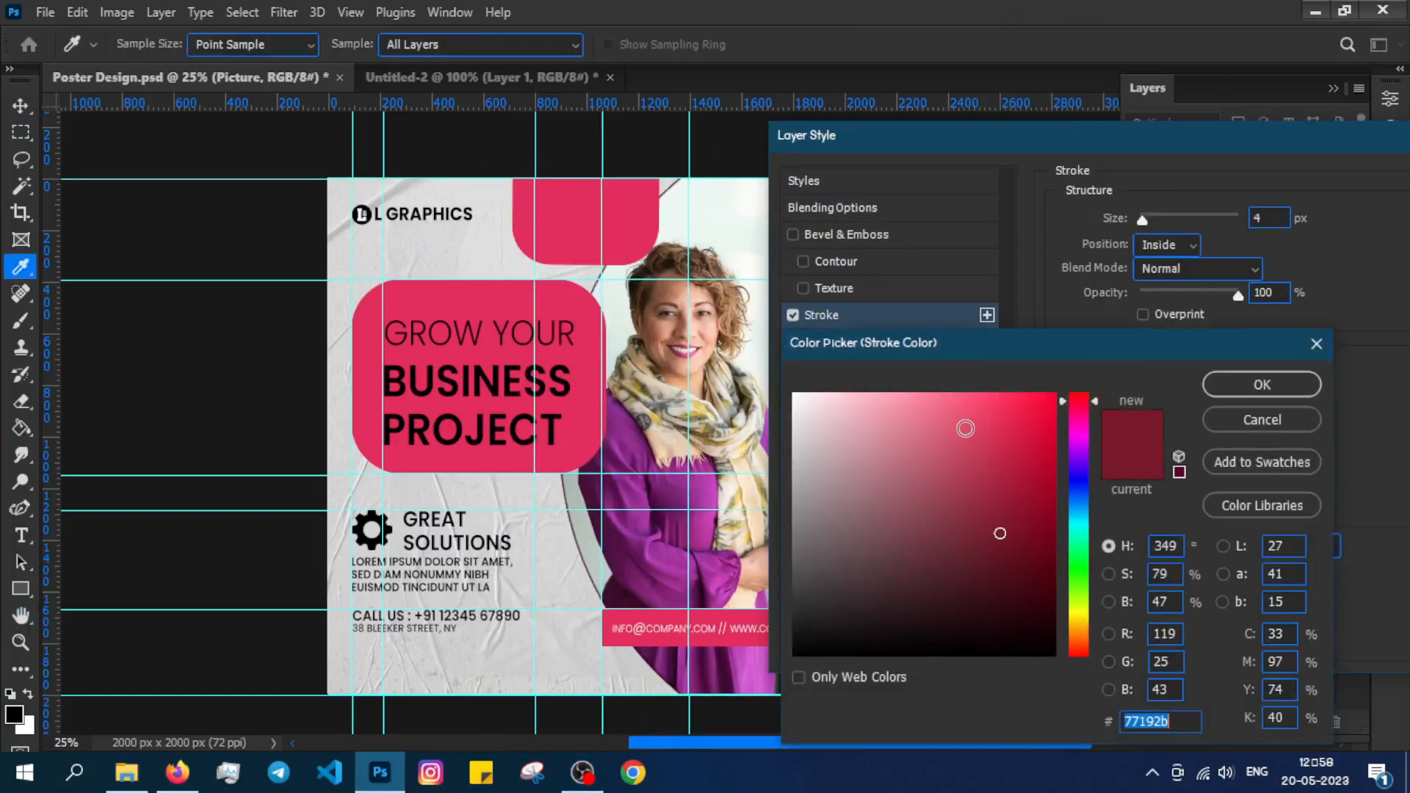
pyautogui.write('000000')
pyautogui.click(1262, 384)
pyautogui.moveTo(1145, 220); pyautogui.dragTo(1156, 222)
pyautogui.moveTo(1146, 136); pyautogui.dragTo(944, 136)
pyautogui.click(1330, 186)
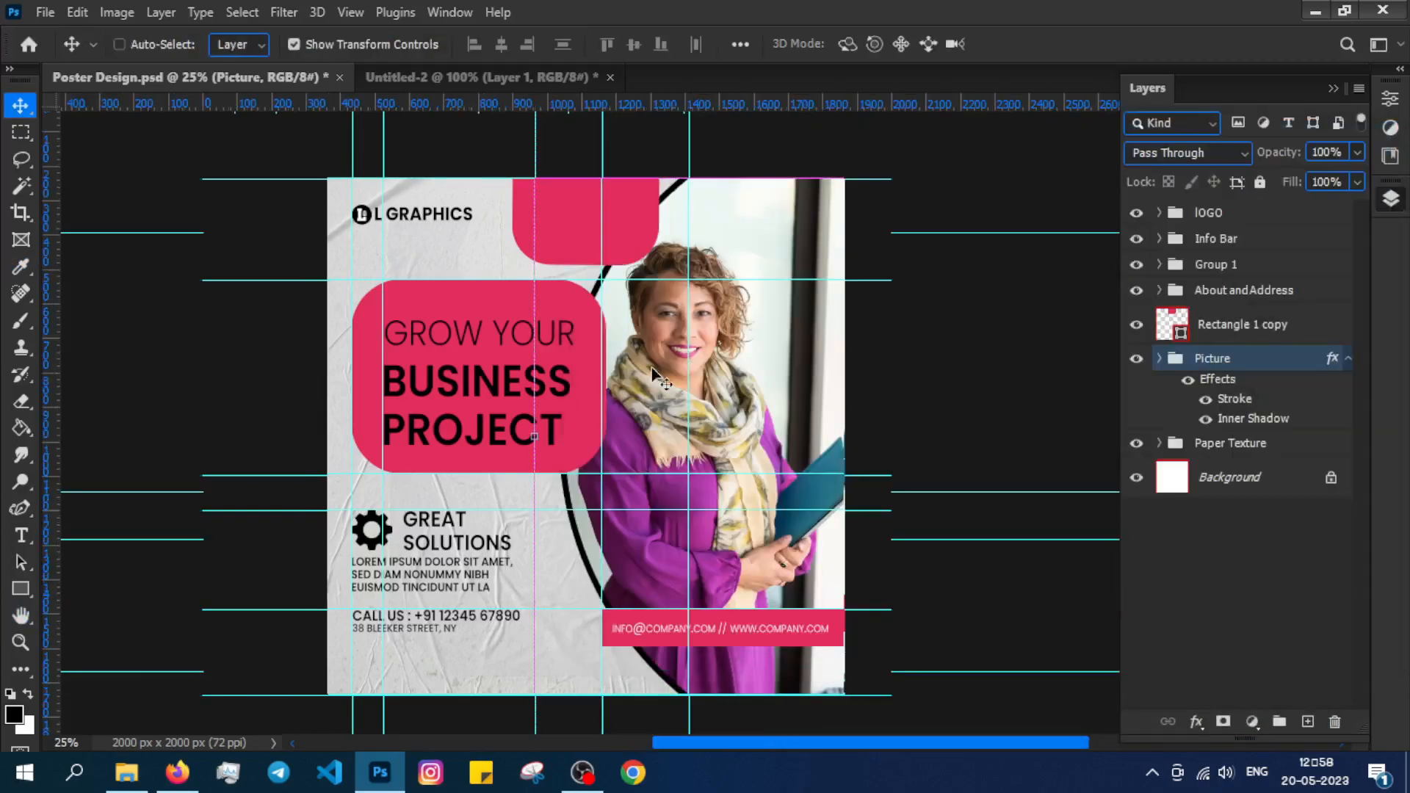
# Hide the Picture group's stroke effect and turn off guides and controls.
pyautogui.hotkey('ctrl', '+')
pyautogui.moveTo(538, 387); pyautogui.dragTo(563, 297)
pyautogui.click(1207, 401)
pyautogui.click(1207, 400)
pyautogui.click(1206, 400)
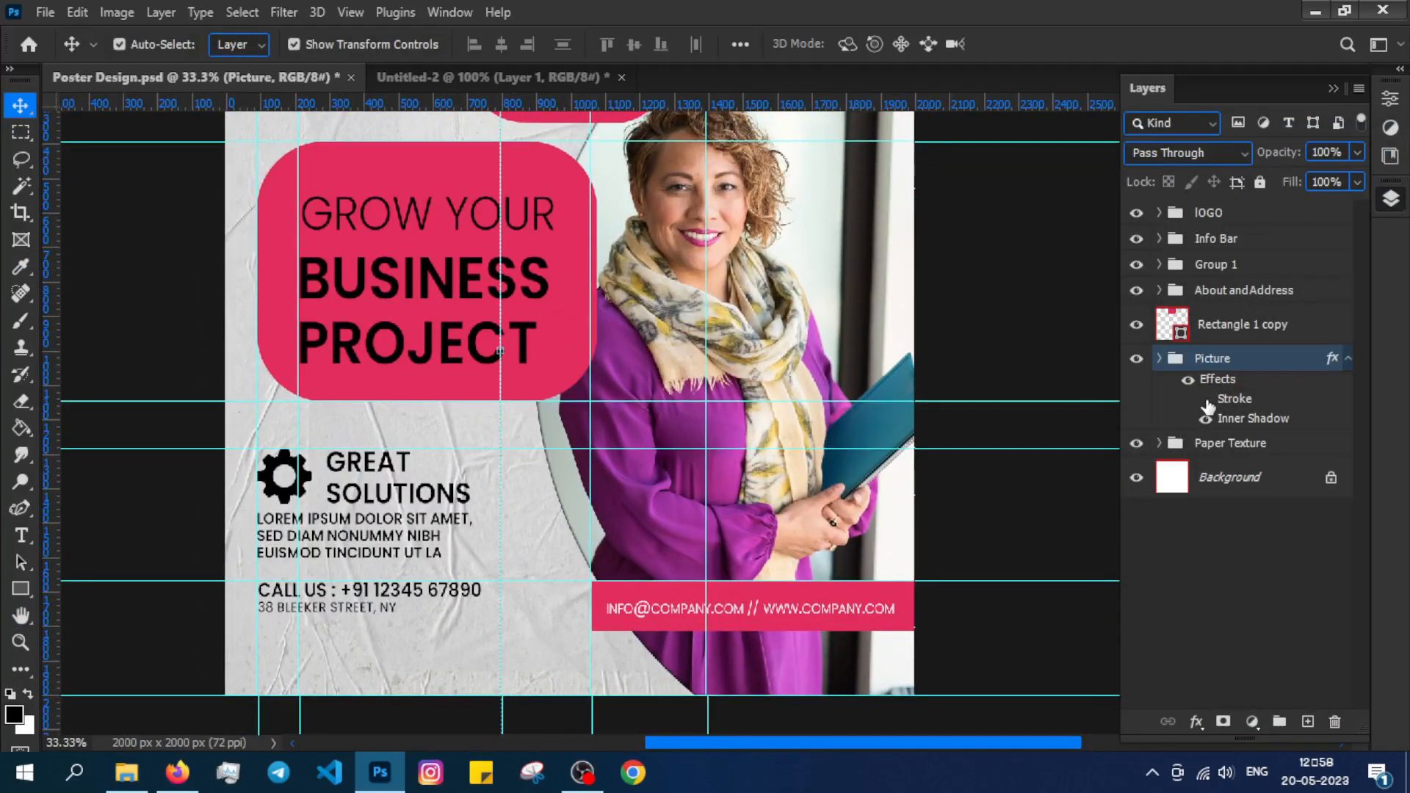
pyautogui.hotkey('ctrl', '-')
pyautogui.hotkey('ctrl', 'h')
# Set the heading rectangle and top pink rectangle to Multiply blend mode.
pyautogui.moveTo(639, 552); pyautogui.dragTo(633, 550)
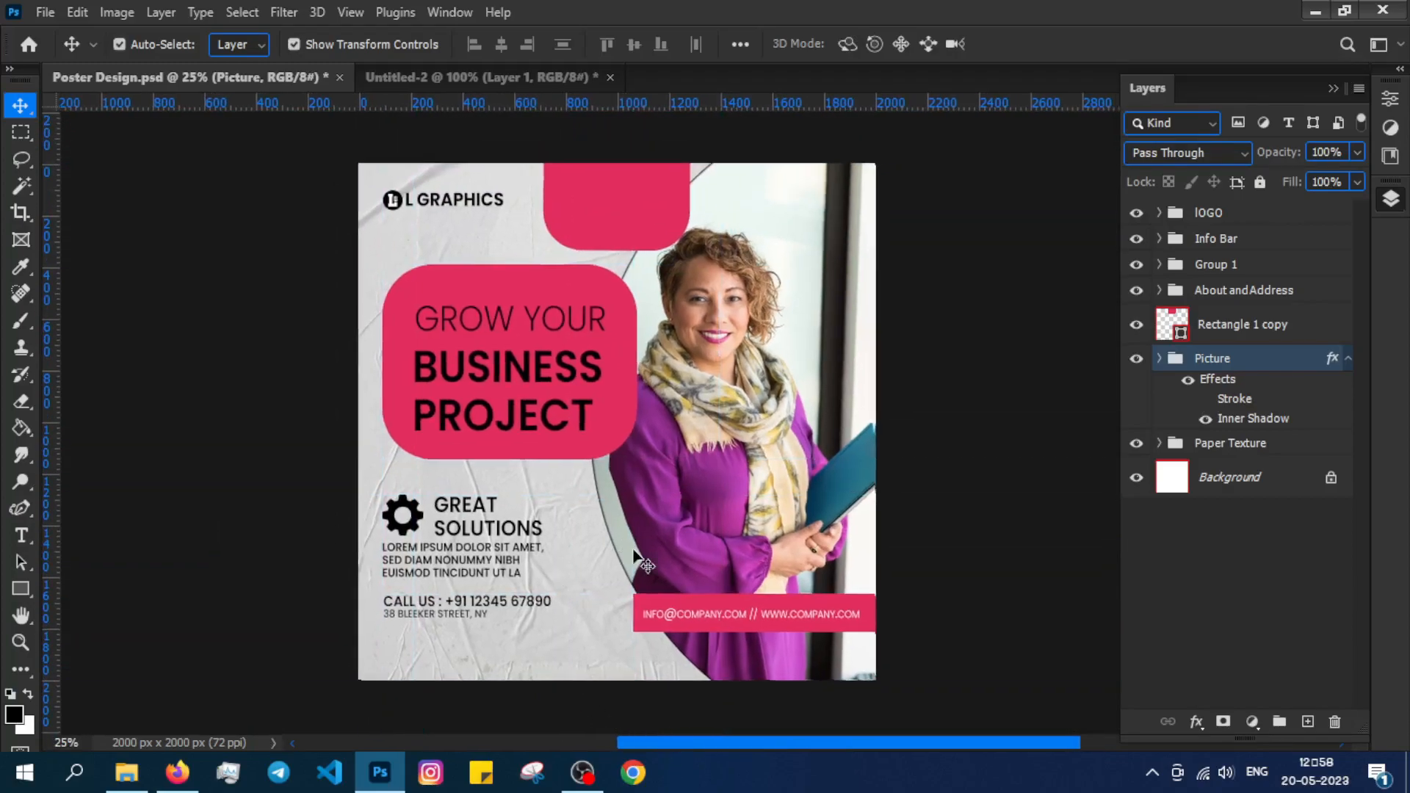
pyautogui.click(575, 353)
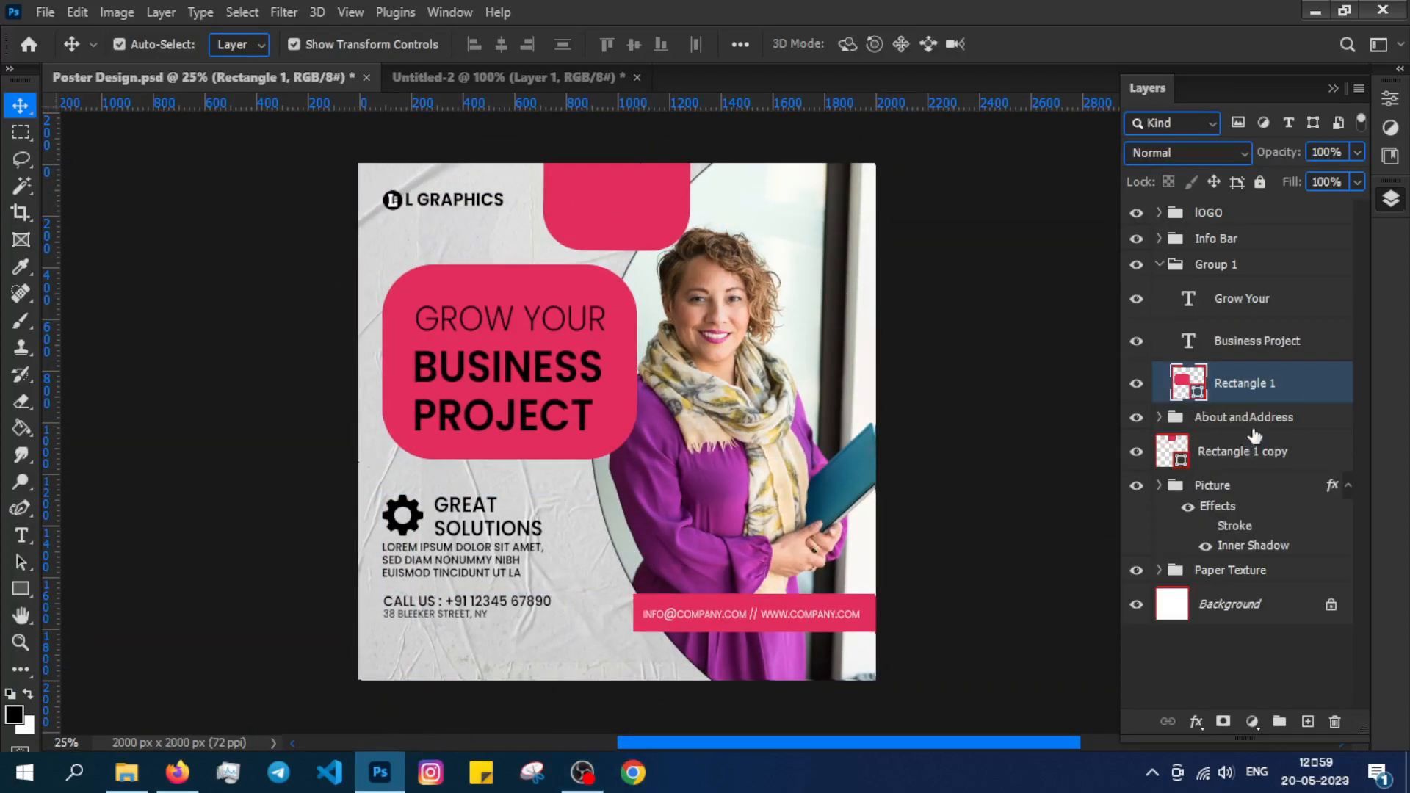
pyautogui.click(1240, 153)
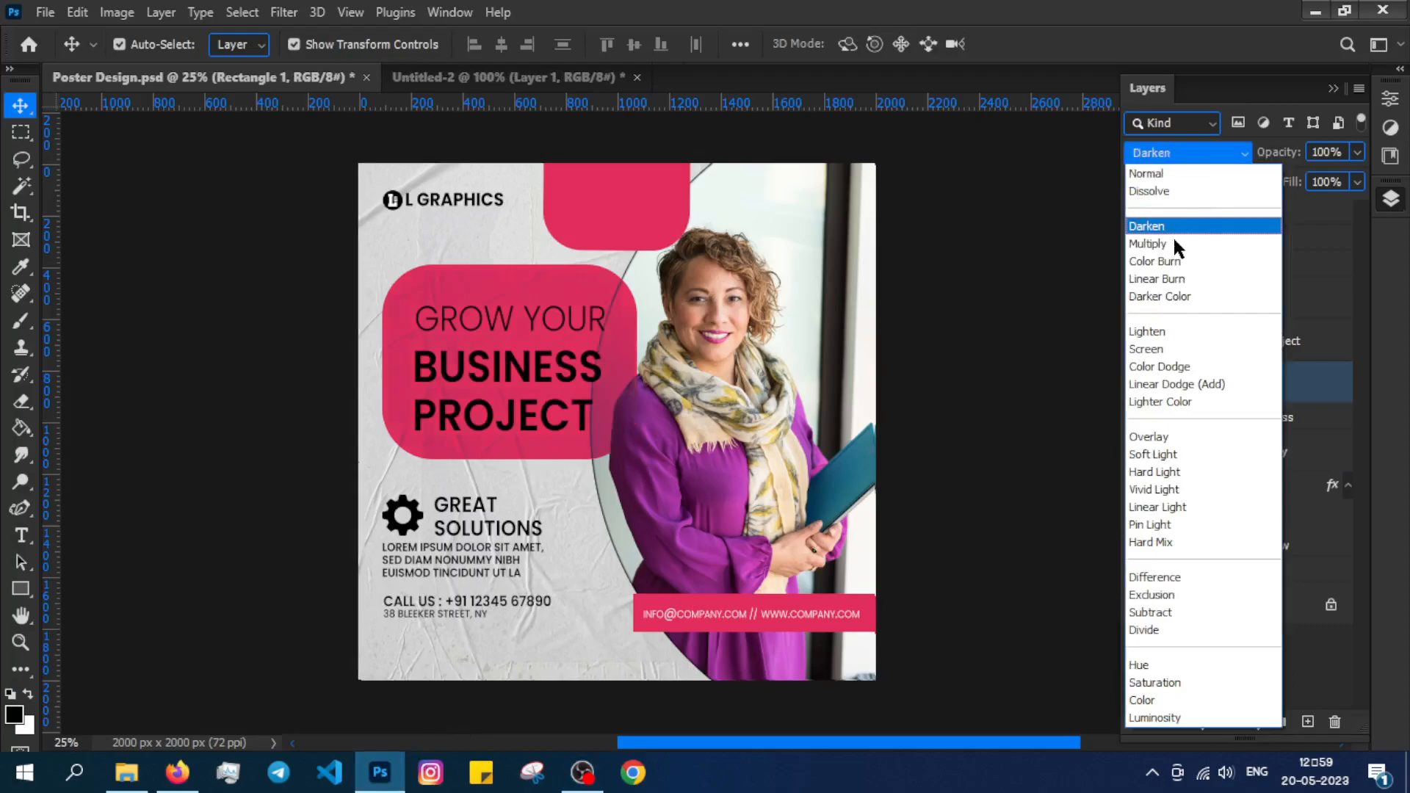
pyautogui.click(1172, 245)
pyautogui.click(659, 236)
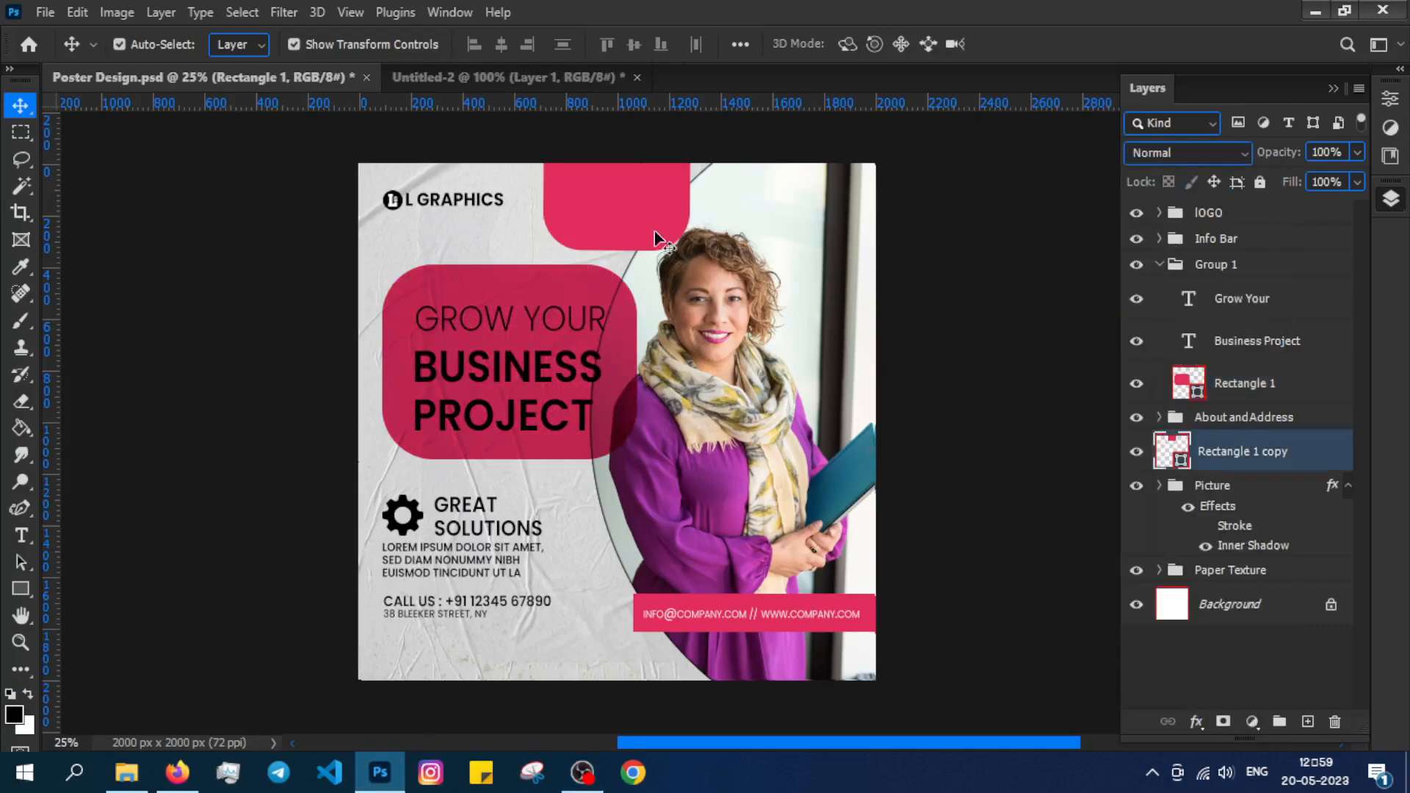
pyautogui.click(1240, 153)
pyautogui.click(1162, 250)
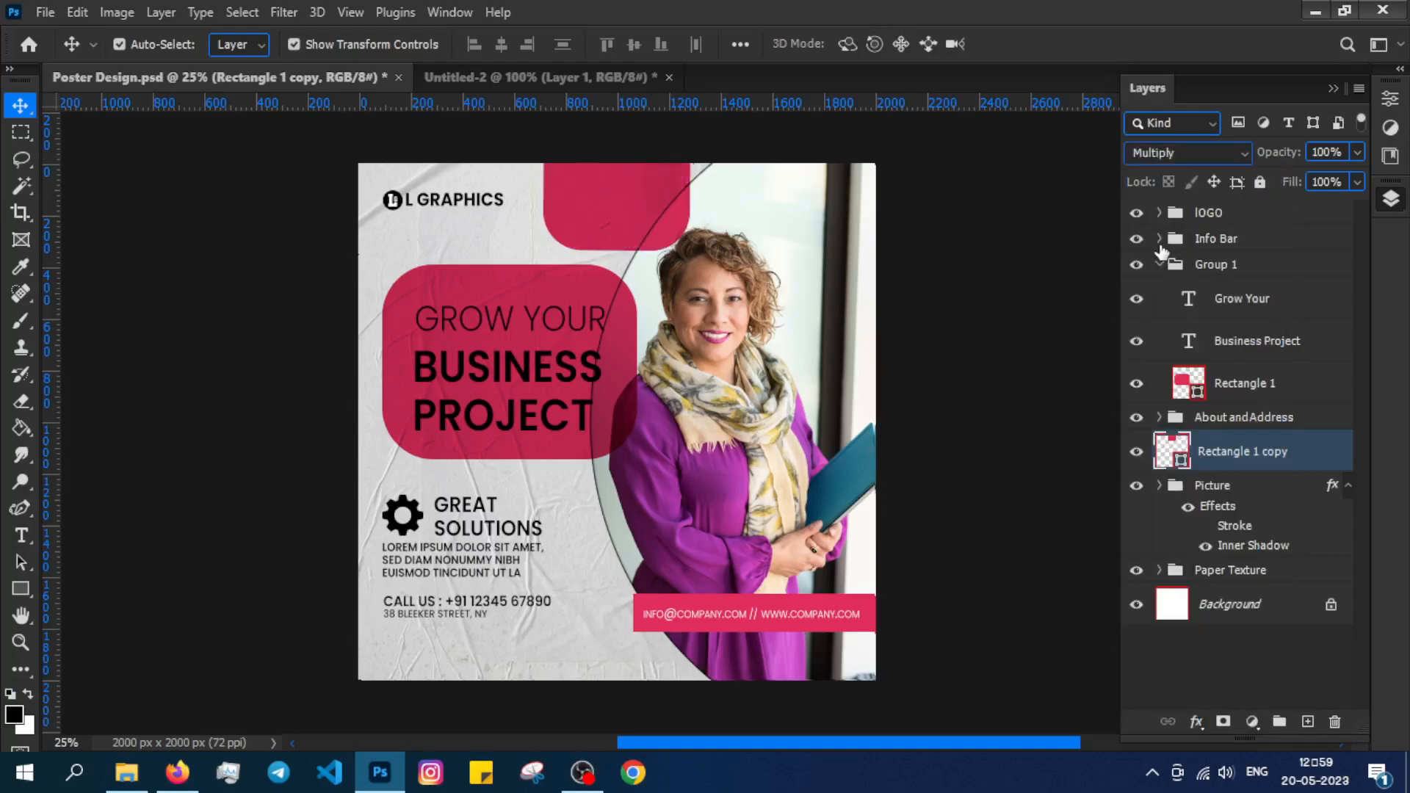
# Select the contact text on the info bar and zoom in on it.
pyautogui.click(781, 624)
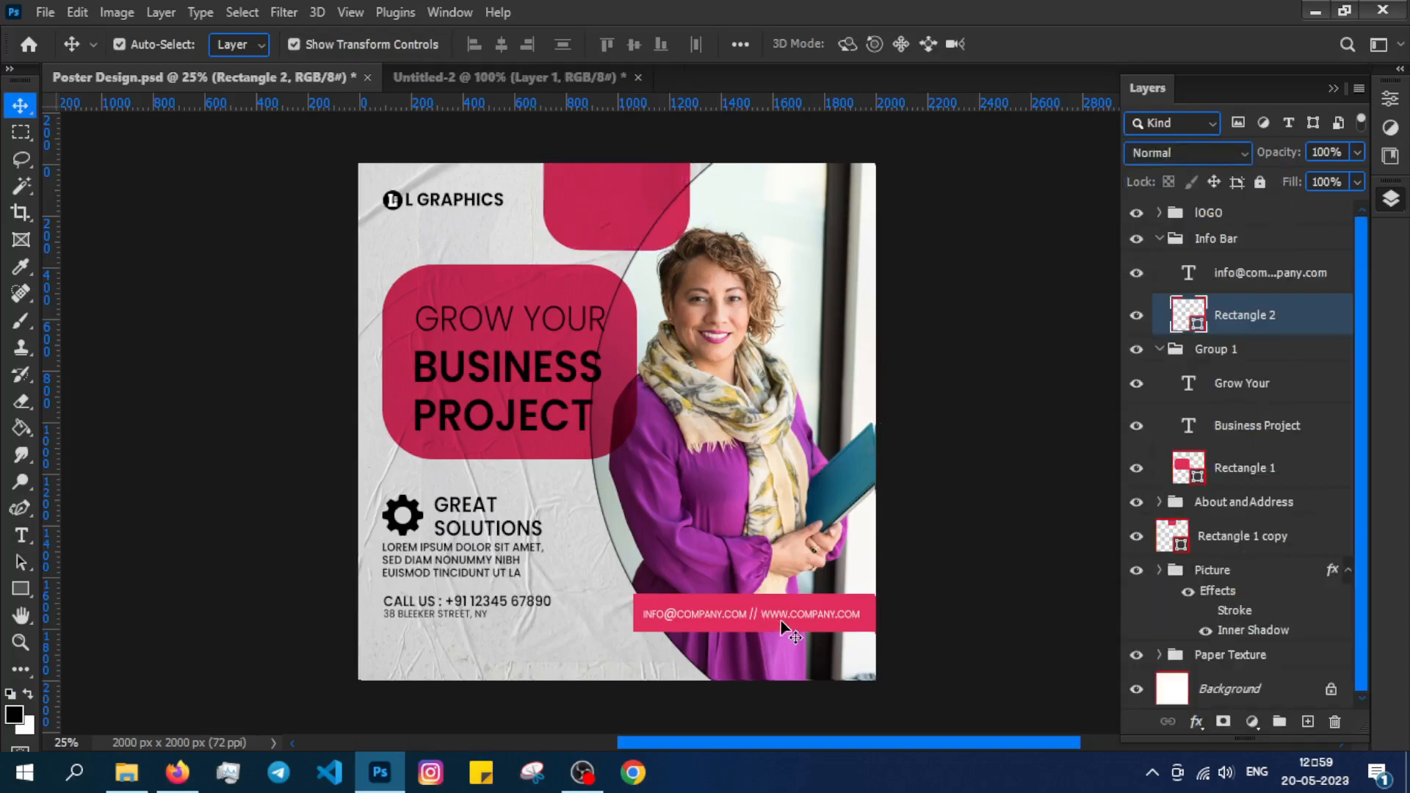
pyautogui.click(782, 616)
pyautogui.hotkey('ctrl', '+')
pyautogui.moveTo(780, 616); pyautogui.dragTo(733, 472)
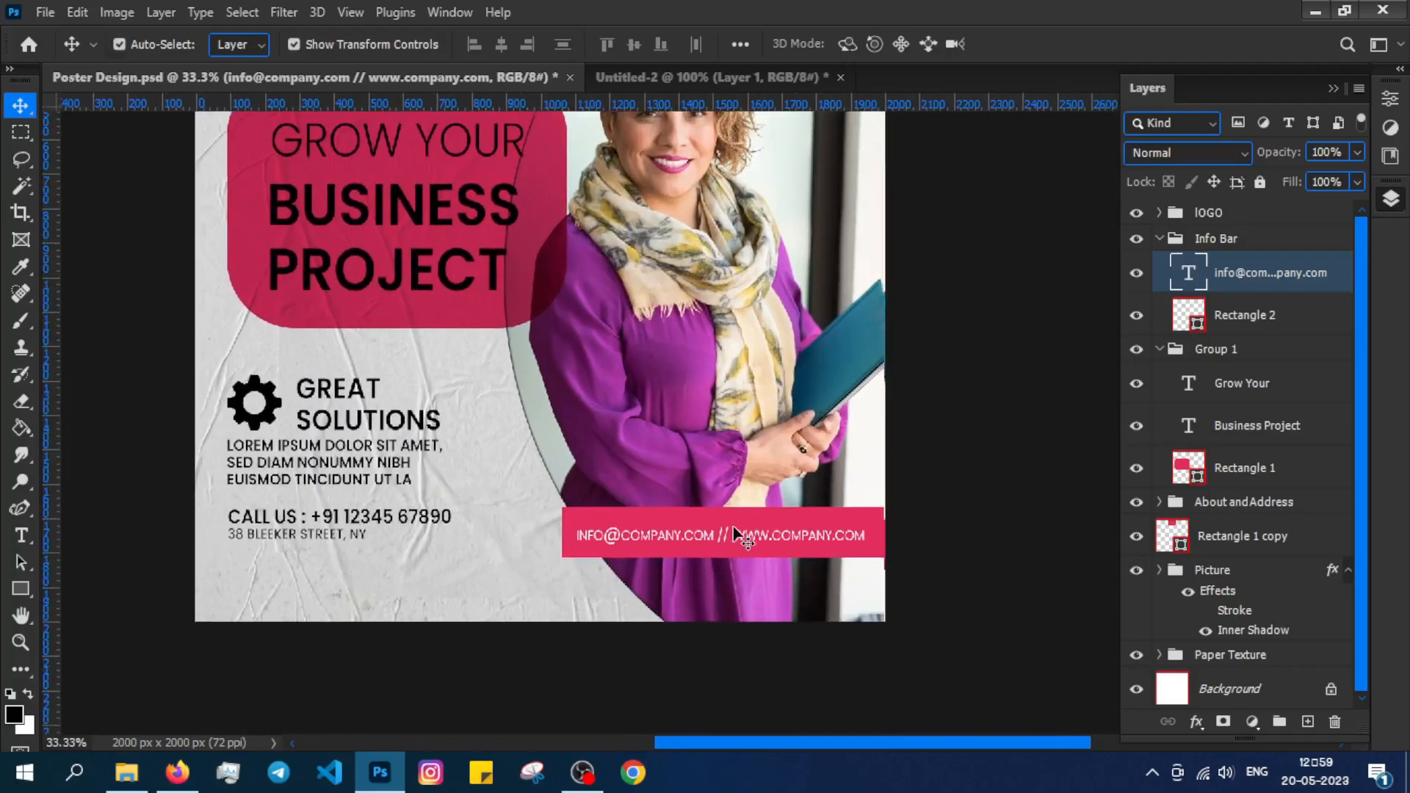